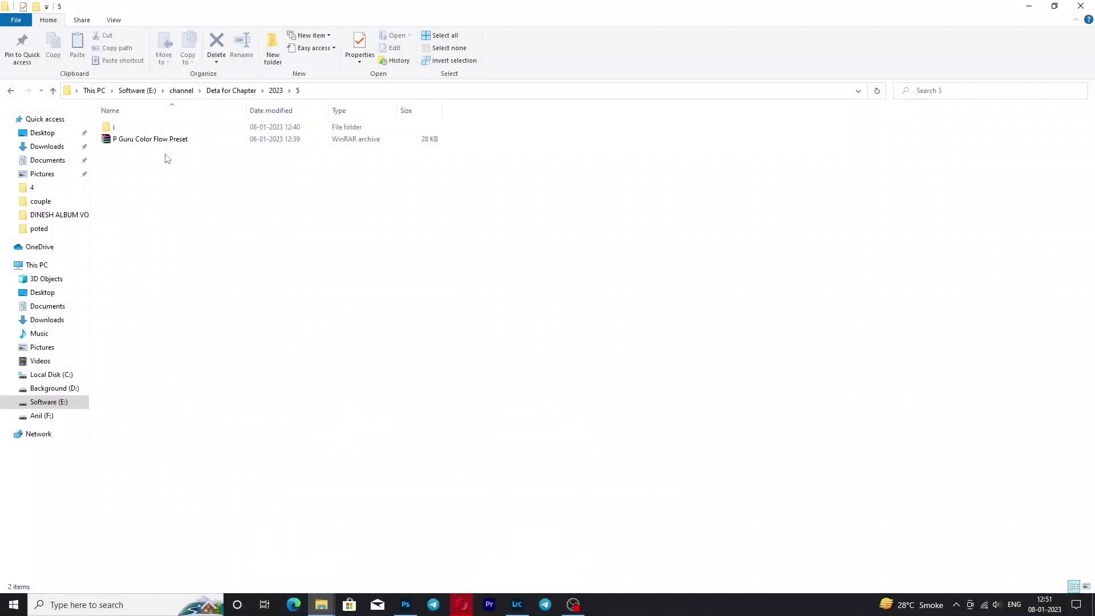
Extract the P Guru Color Flow Preset archive in WinRAR, entering the archive password.
{"action": "left_click", "coordinate": [167, 142]}
{"action": "right_click", "coordinate": [167, 142]}
{"action": "left_click", "coordinate": [183, 178]}
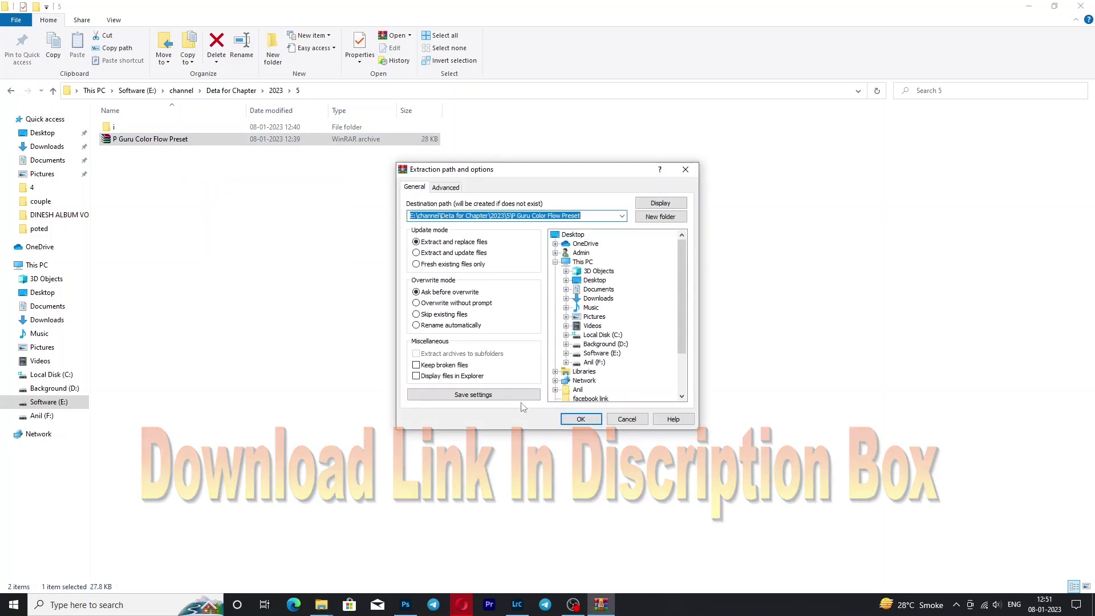
{"action": "left_click", "coordinate": [581, 418]}
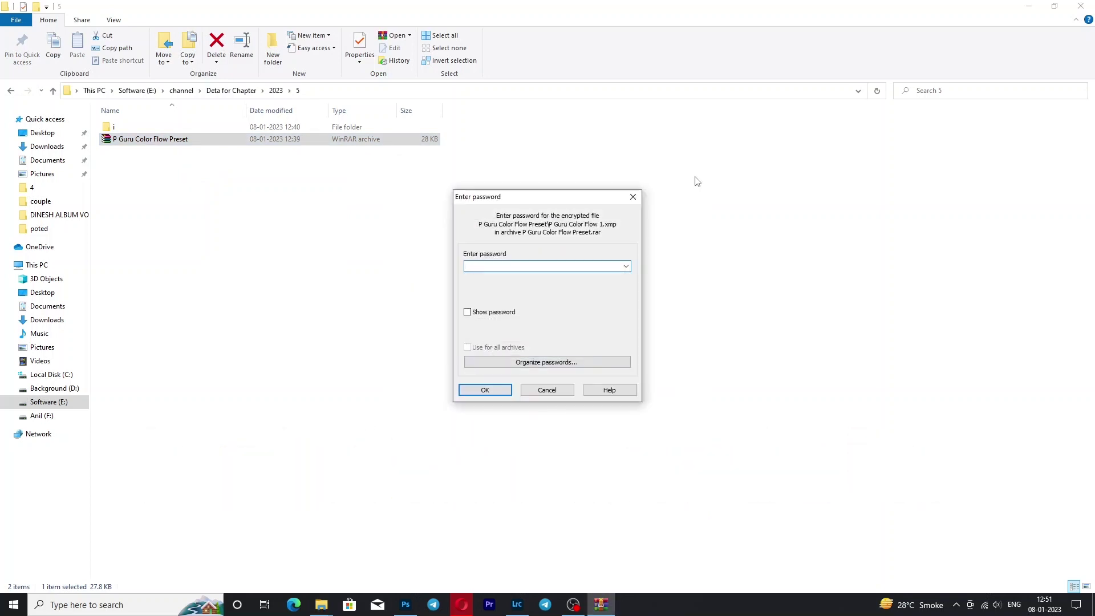
{"action": "type", "text": "xxxxxxx"}
{"action": "left_click", "coordinate": [485, 390]}
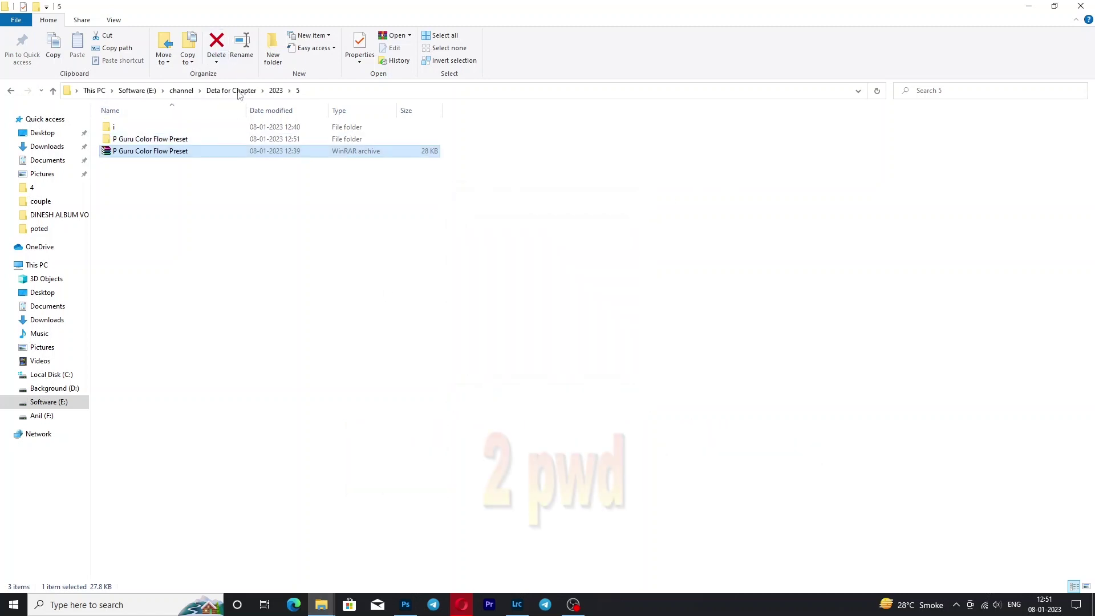
Browse into the nested folder of XMP presets, then bring Lightroom Classic to the front.
{"action": "double_click", "coordinate": [117, 138]}
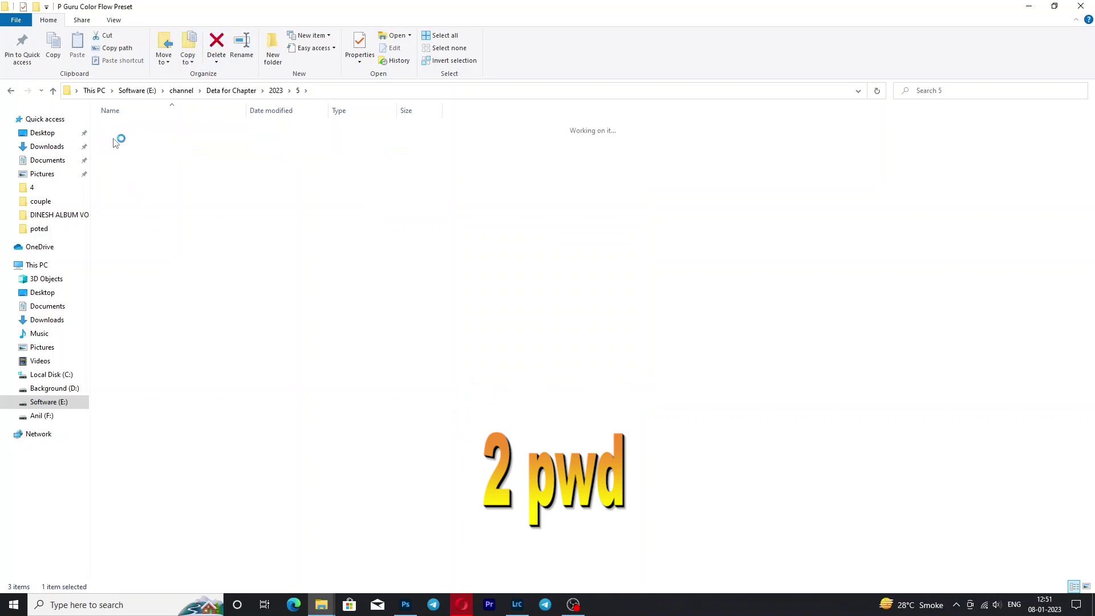
{"action": "double_click", "coordinate": [171, 127]}
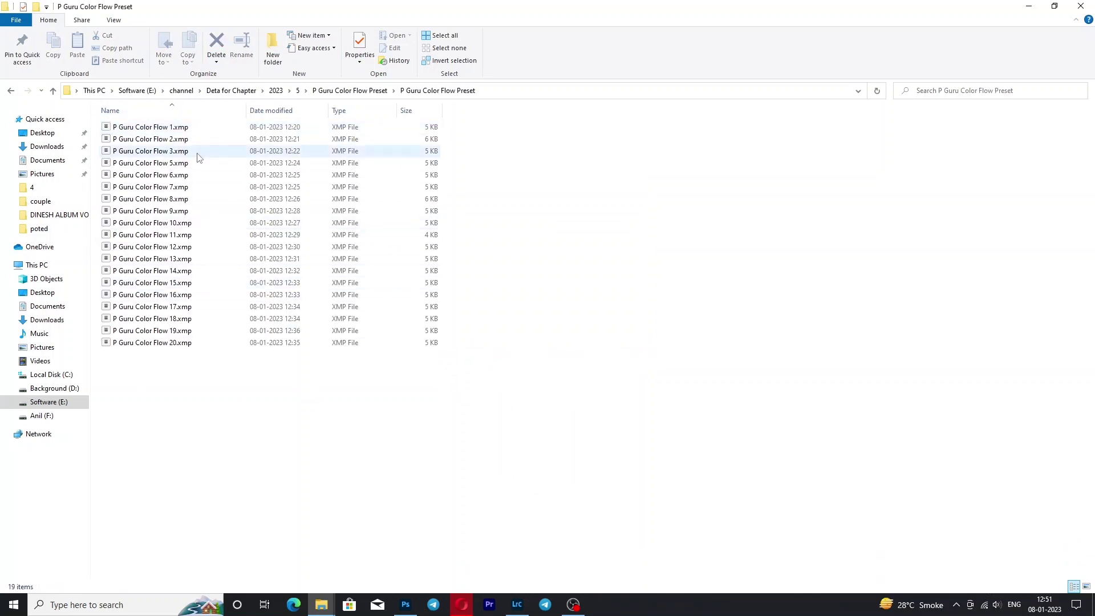
{"action": "right_click", "coordinate": [536, 302]}
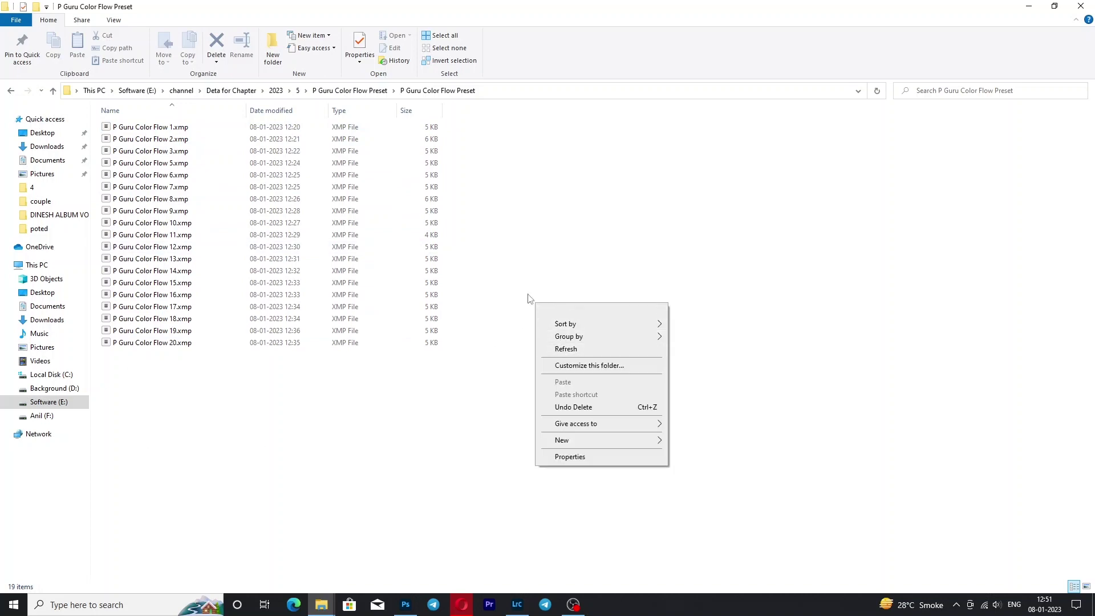
{"action": "left_click", "coordinate": [395, 587]}
{"action": "left_click", "coordinate": [518, 605]}
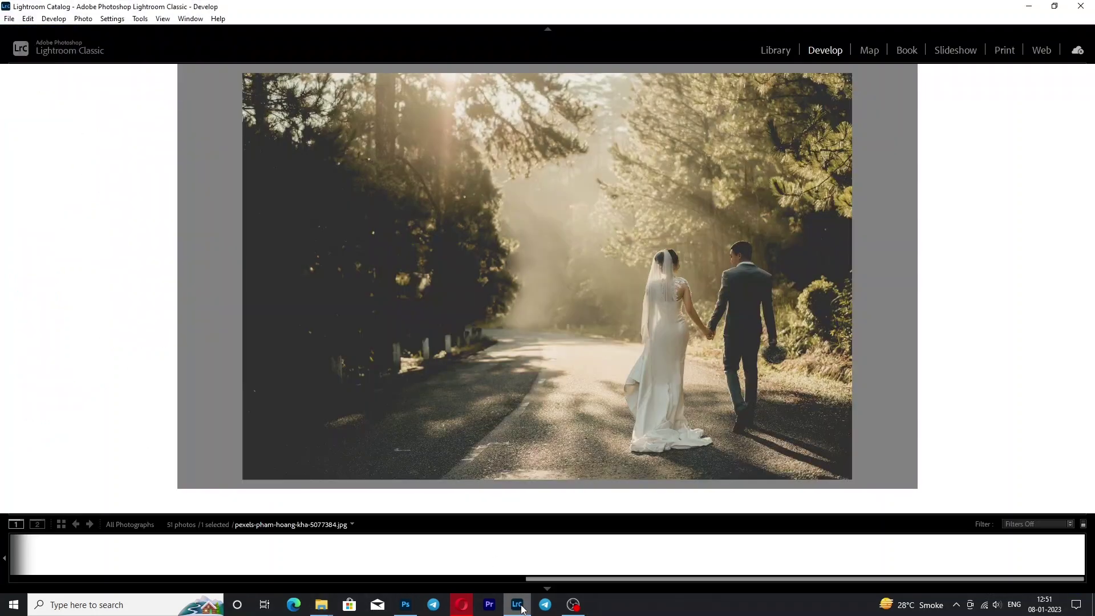
Show side-by-side before/after, try Color Flow 2, apply Color Flow 3, and set Exposure −0.26, Highlights −40.
{"action": "left_click", "coordinate": [243, 501]}
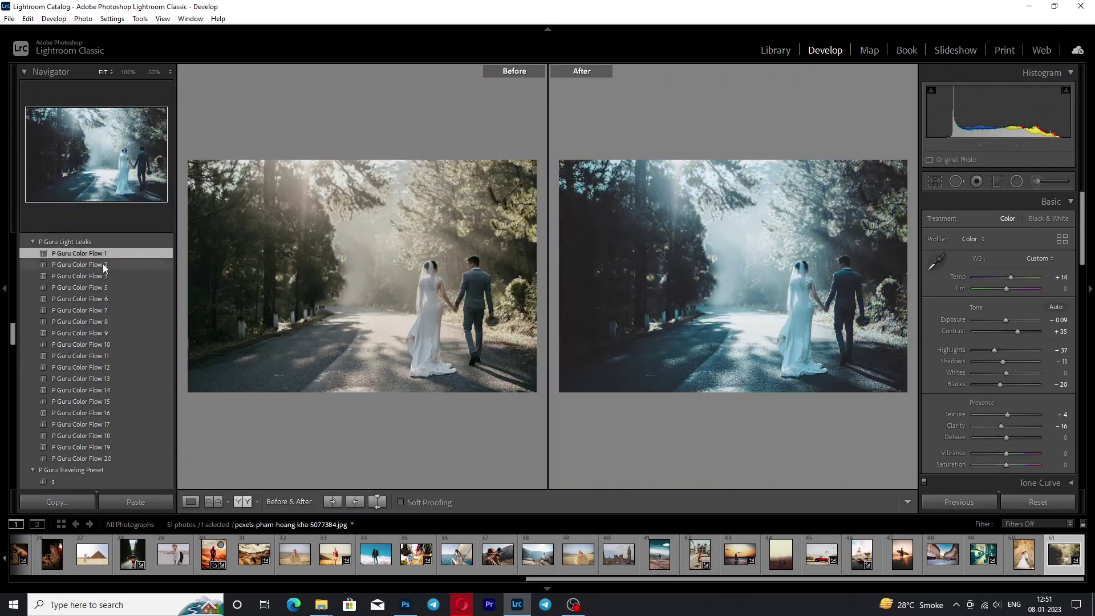
{"action": "left_click", "coordinate": [103, 264]}
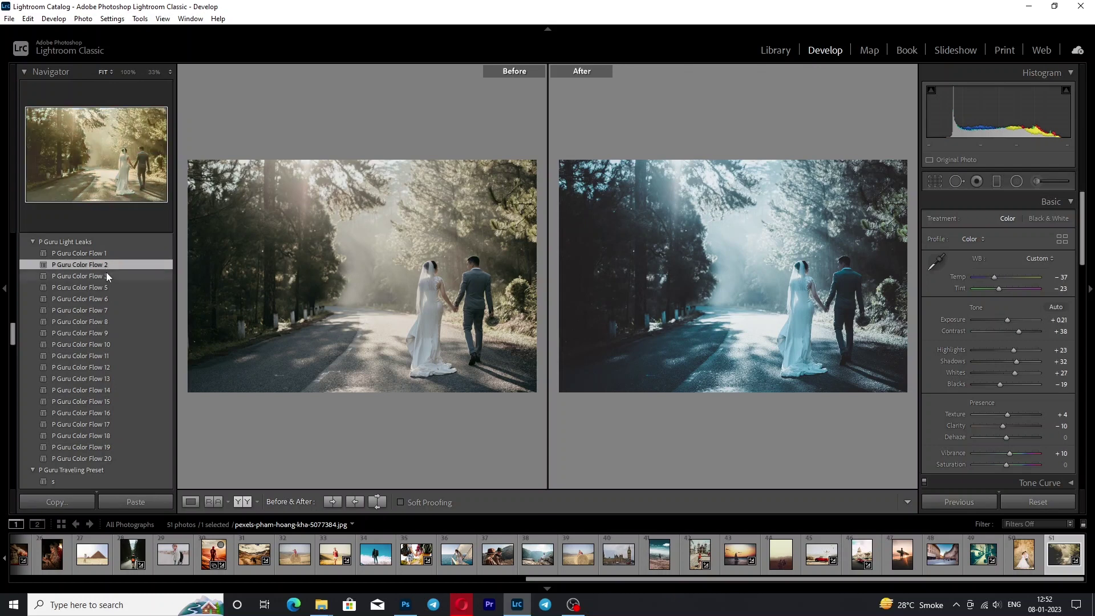
{"action": "left_click", "coordinate": [107, 276]}
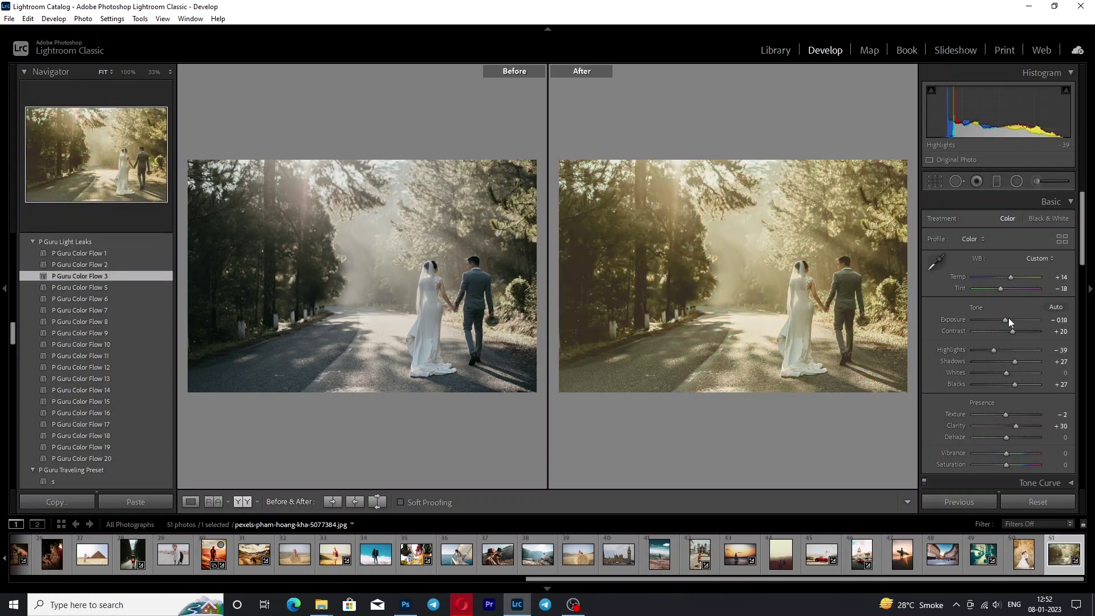
{"action": "left_click_drag", "start_coordinate": [1004, 321], "coordinate": [1003, 320]}
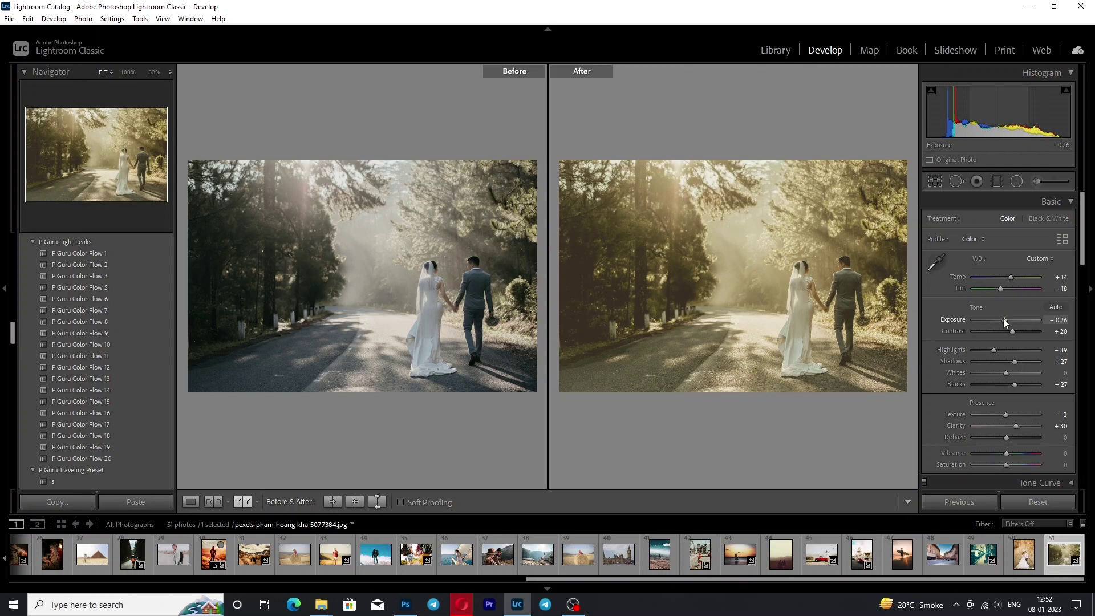
{"action": "left_click", "coordinate": [993, 349]}
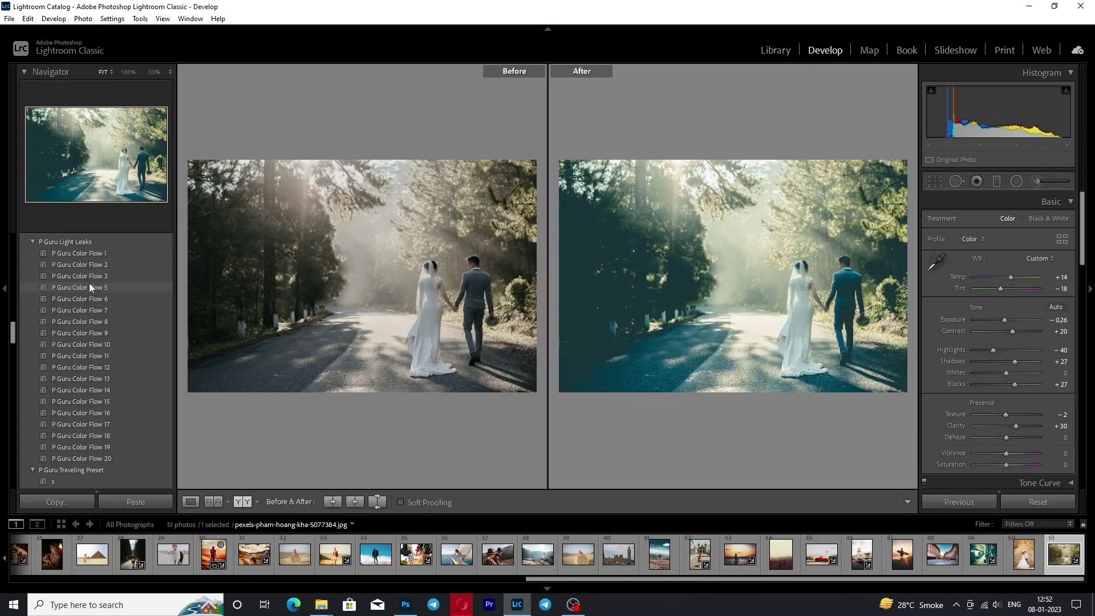
Apply Color Flow 5 and adjust its Shadows, Exposure and Texture.
{"action": "left_click", "coordinate": [89, 283]}
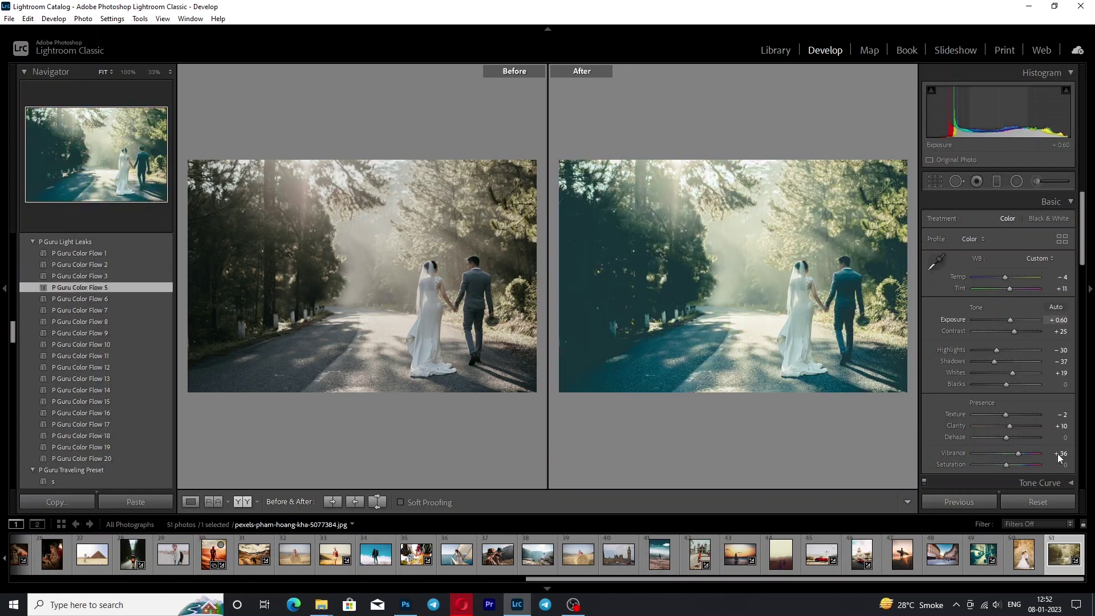
{"action": "left_click_drag", "start_coordinate": [995, 362], "coordinate": [990, 362]}
{"action": "left_click_drag", "start_coordinate": [1012, 319], "coordinate": [1011, 319]}
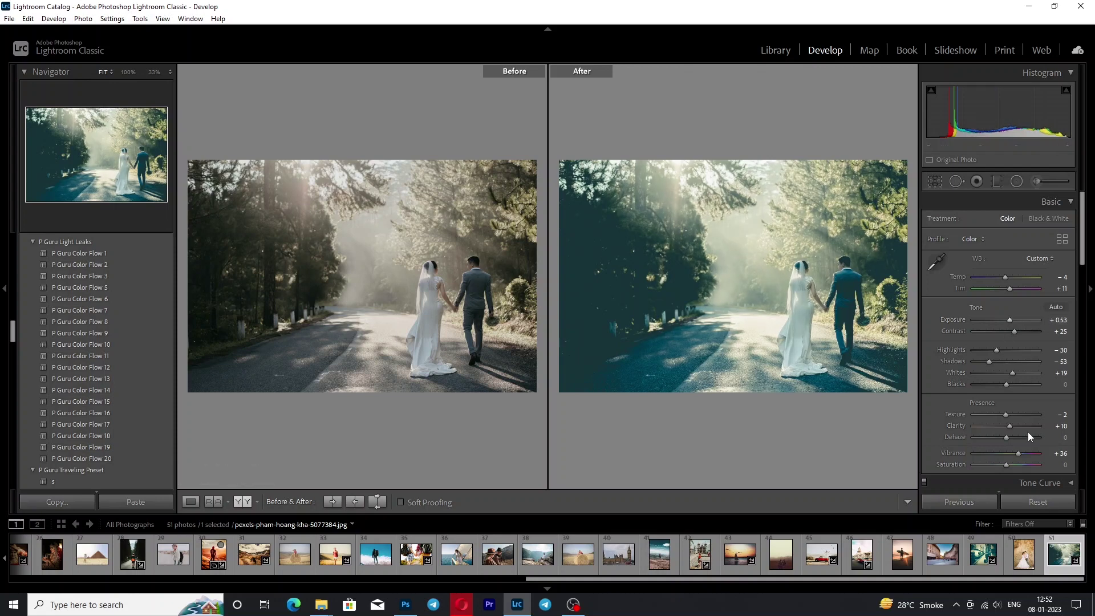
{"action": "left_click_drag", "start_coordinate": [1006, 414], "coordinate": [1002, 414]}
Apply Color Flow 6 with Exposure +0.09 and Highlights +35, then try Color Flow 7.
{"action": "left_click", "coordinate": [77, 299]}
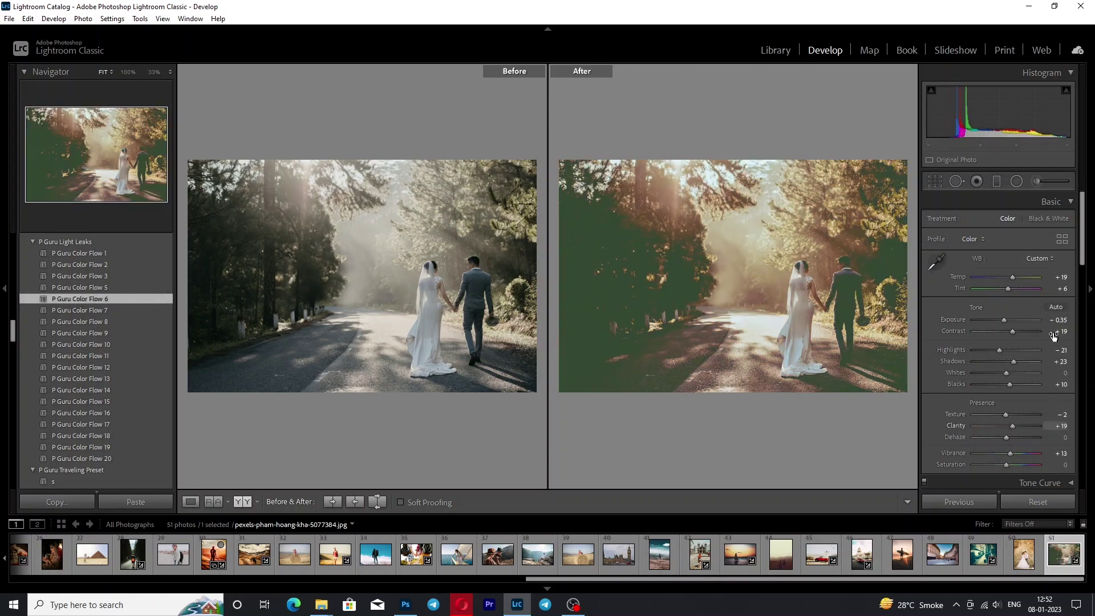
{"action": "left_click_drag", "start_coordinate": [1003, 319], "coordinate": [1005, 319]}
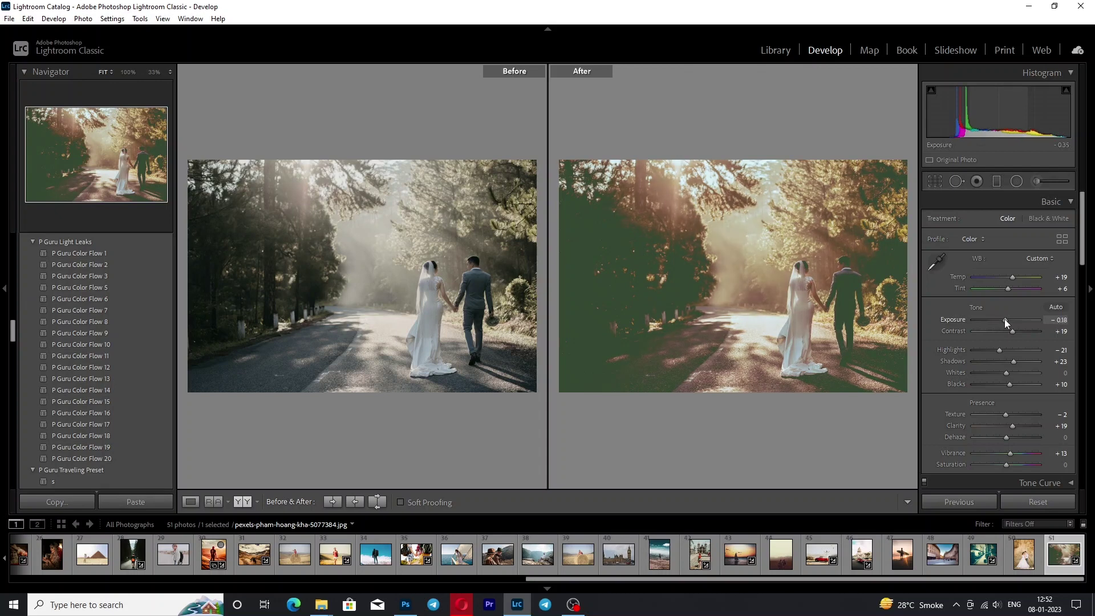
{"action": "left_click_drag", "start_coordinate": [1005, 319], "coordinate": [1005, 319]}
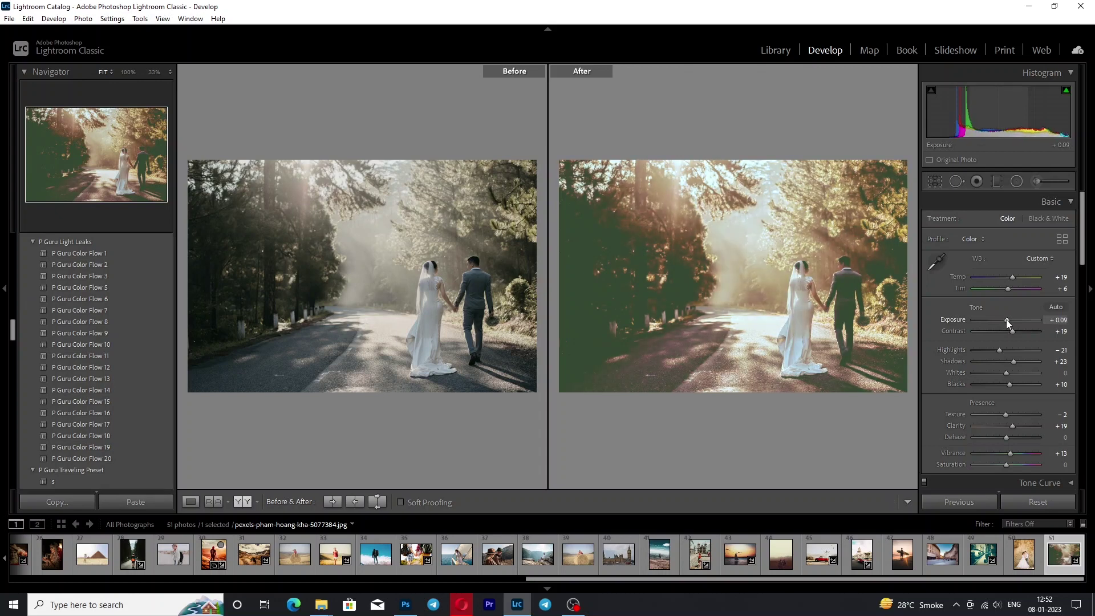
{"action": "mouse_move", "coordinate": [999, 350]}
{"action": "left_click_drag", "start_coordinate": [1005, 349], "coordinate": [1018, 350]}
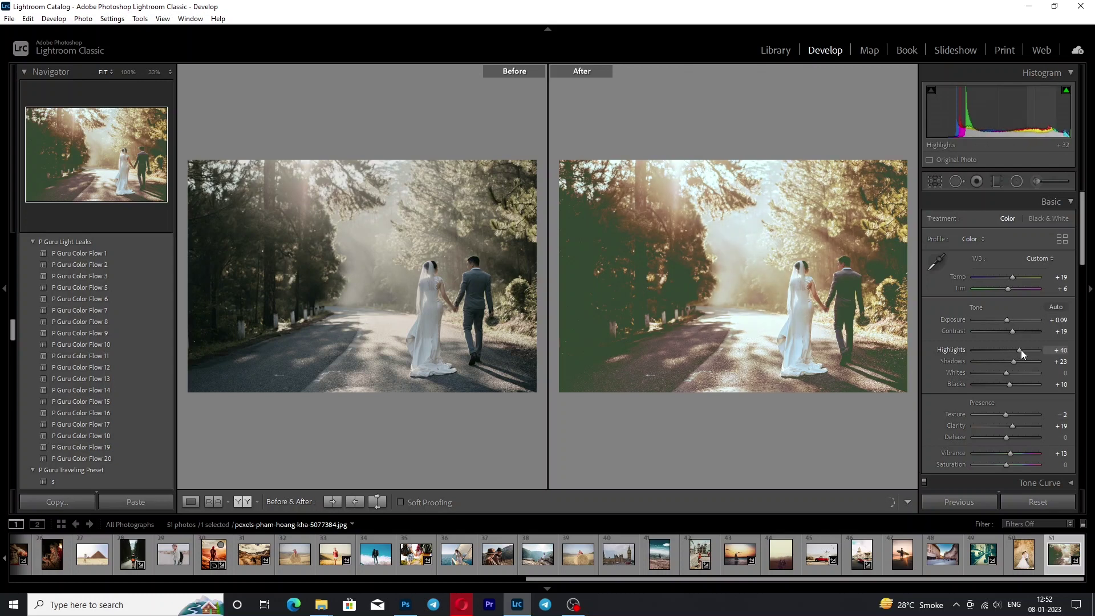
{"action": "left_click", "coordinate": [107, 307]}
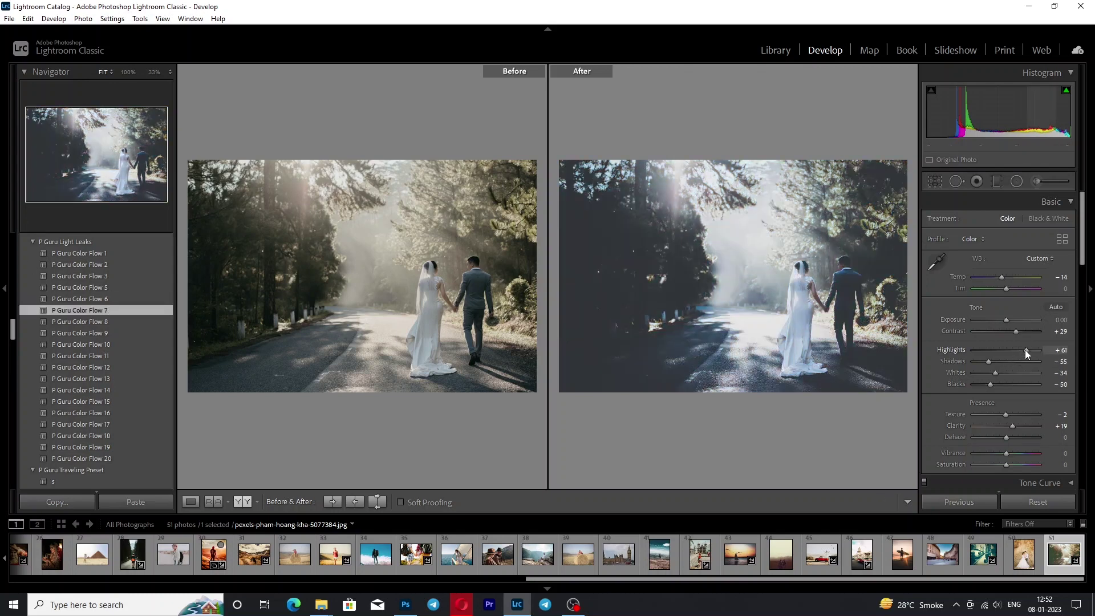
Raise Flow 7's Highlights and Exposure, then apply Color Flow 8 with Exposure +0.88, Shadows +28, Blacks +49.
{"action": "left_click_drag", "start_coordinate": [1026, 350], "coordinate": [1027, 350]}
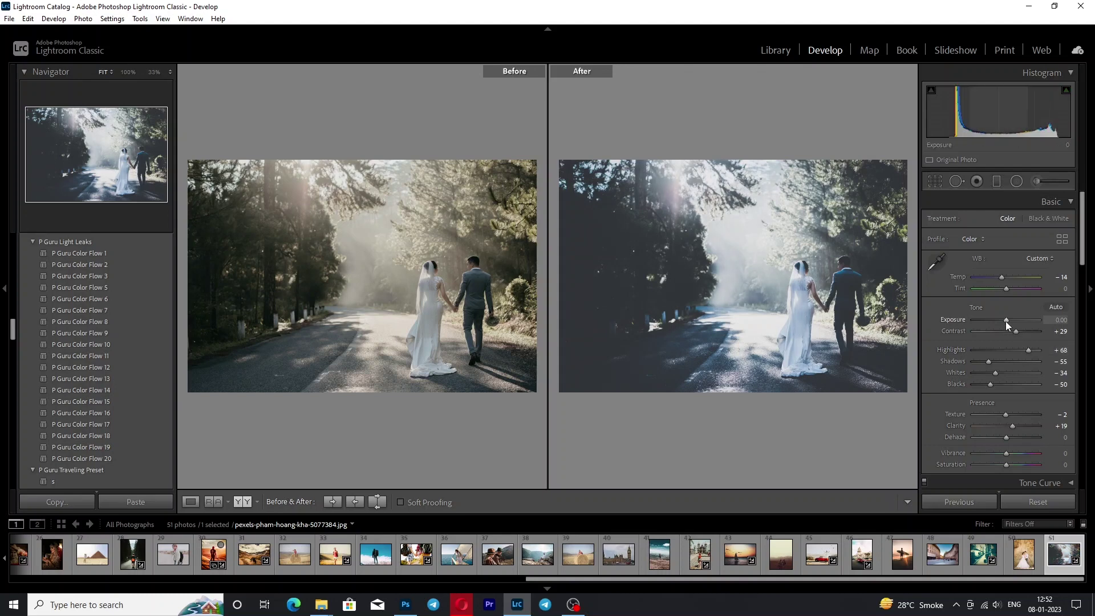
{"action": "left_click_drag", "start_coordinate": [1005, 319], "coordinate": [1008, 319]}
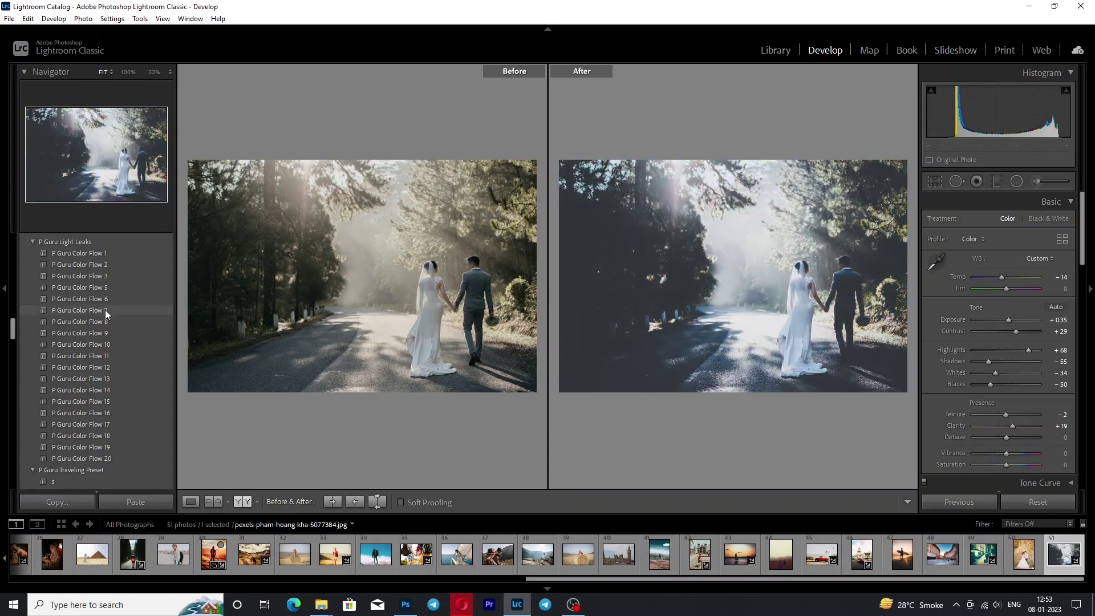
{"action": "left_click", "coordinate": [110, 319]}
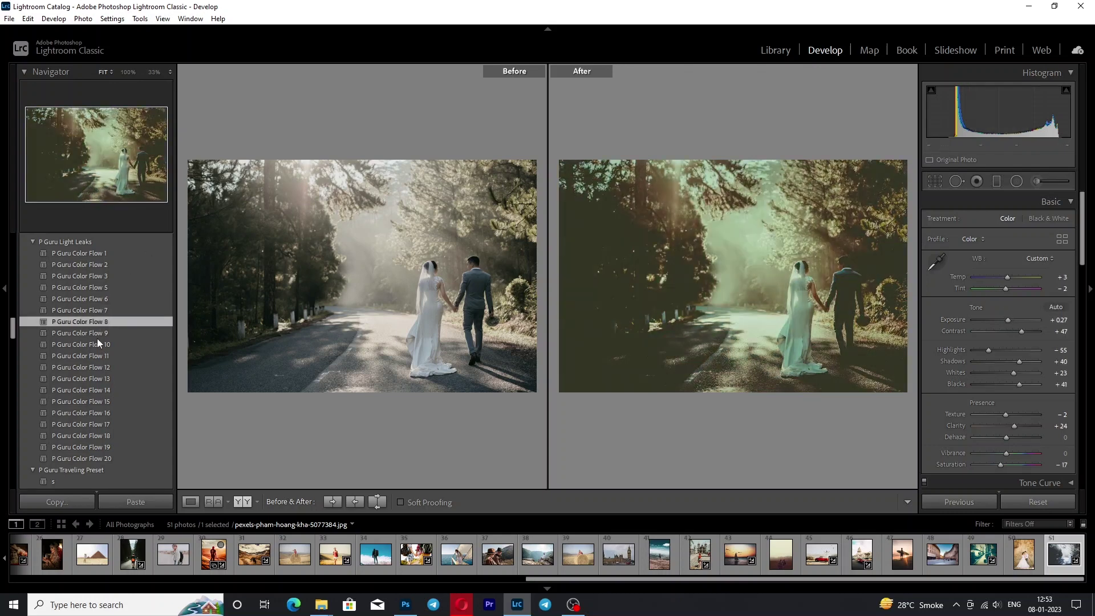
{"action": "left_click_drag", "start_coordinate": [1007, 320], "coordinate": [1011, 318]}
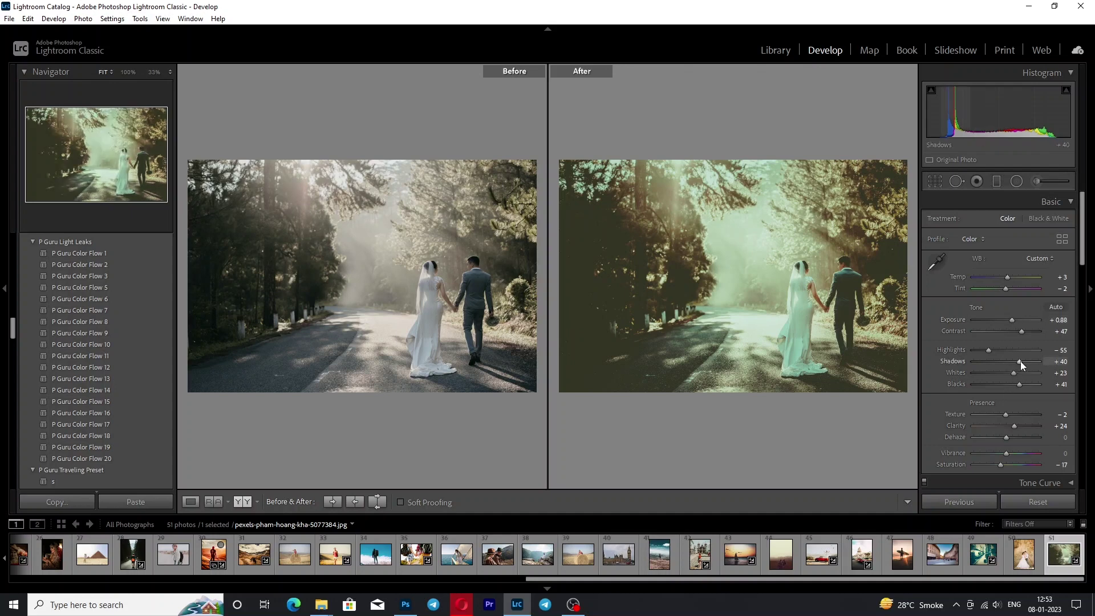
{"action": "left_click_drag", "start_coordinate": [1018, 362], "coordinate": [1014, 361]}
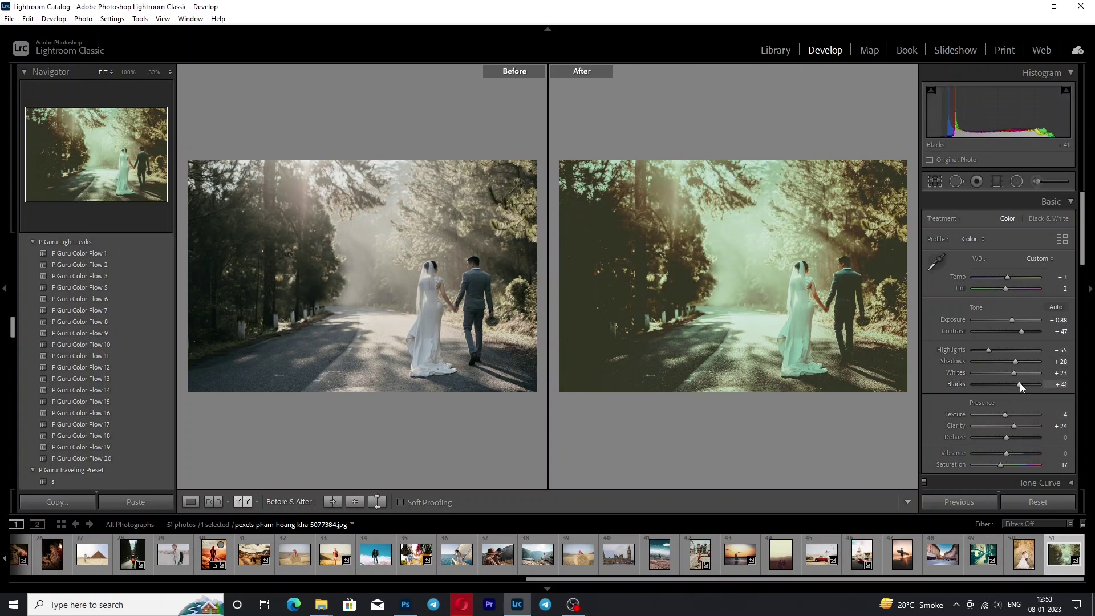
{"action": "left_click_drag", "start_coordinate": [1021, 383], "coordinate": [1022, 383]}
Apply Color Flow 9, check the After-only view, then set Highlights +18 and Exposure +0.09.
{"action": "left_click", "coordinate": [78, 333]}
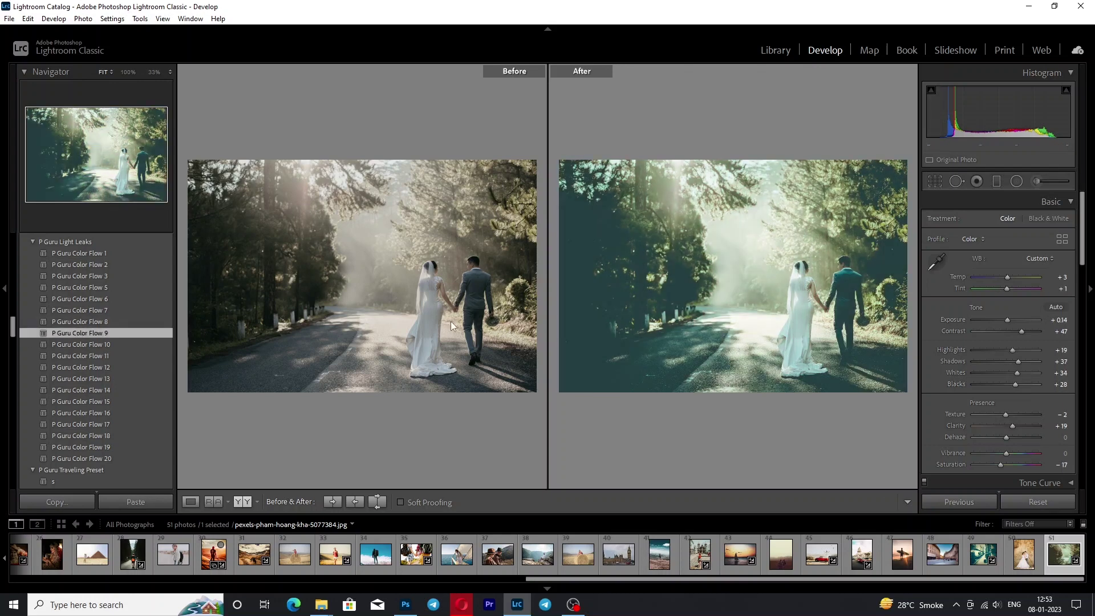
{"action": "left_click", "coordinate": [192, 503]}
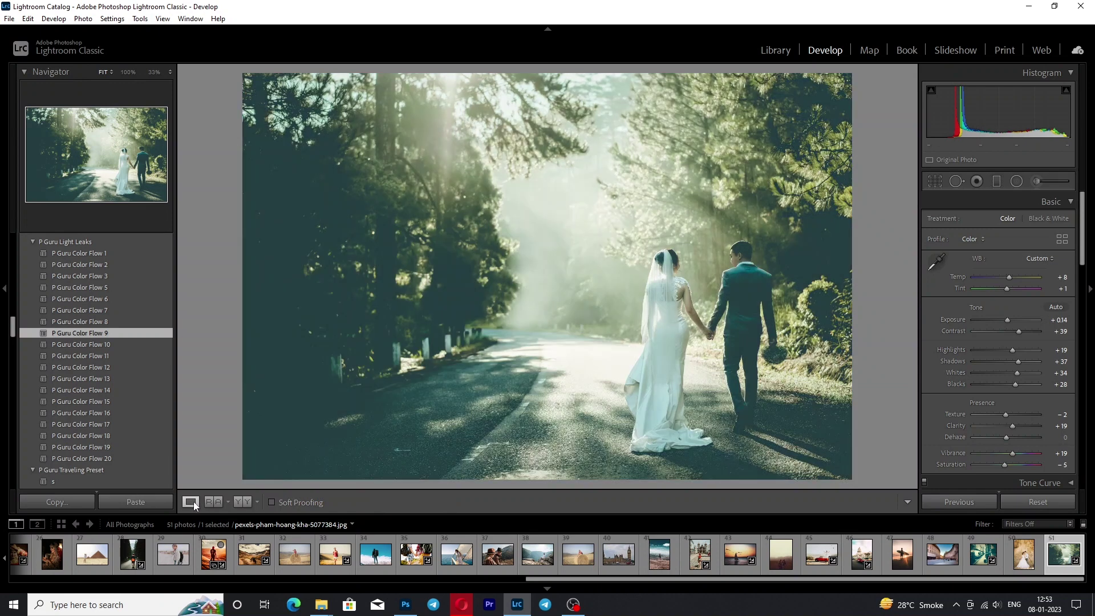
{"action": "left_click", "coordinate": [242, 503]}
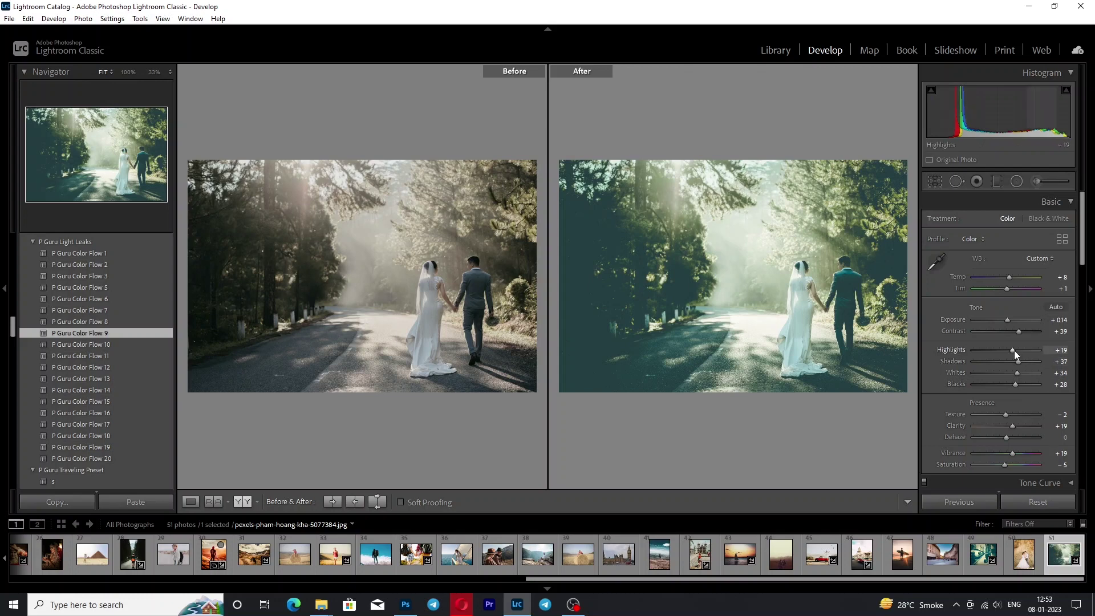
{"action": "left_click_drag", "start_coordinate": [1013, 350], "coordinate": [1011, 350]}
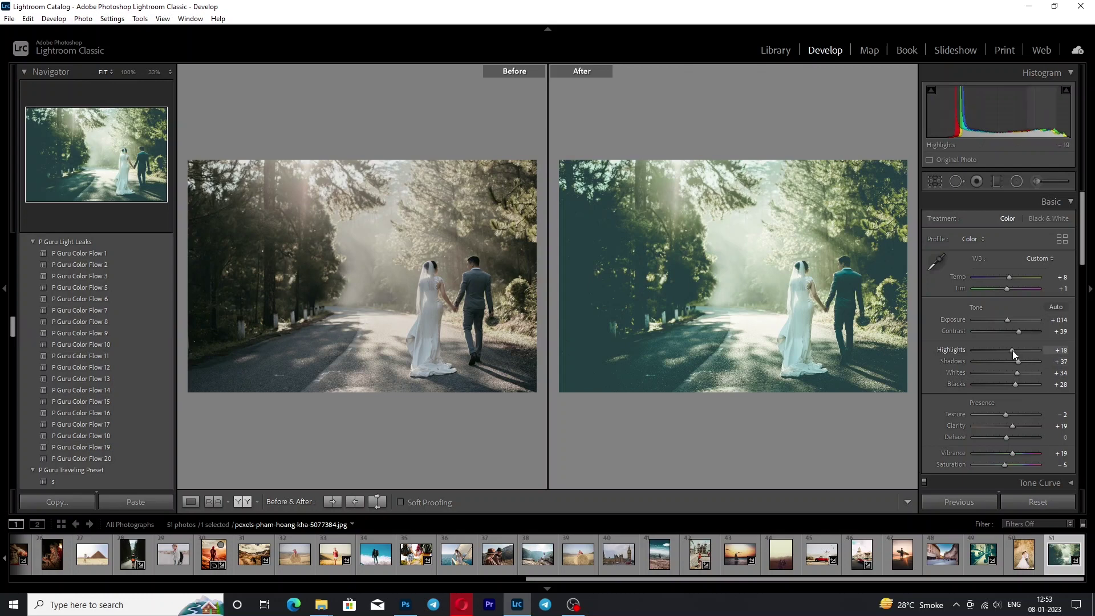
{"action": "left_click_drag", "start_coordinate": [1007, 322], "coordinate": [1007, 322]}
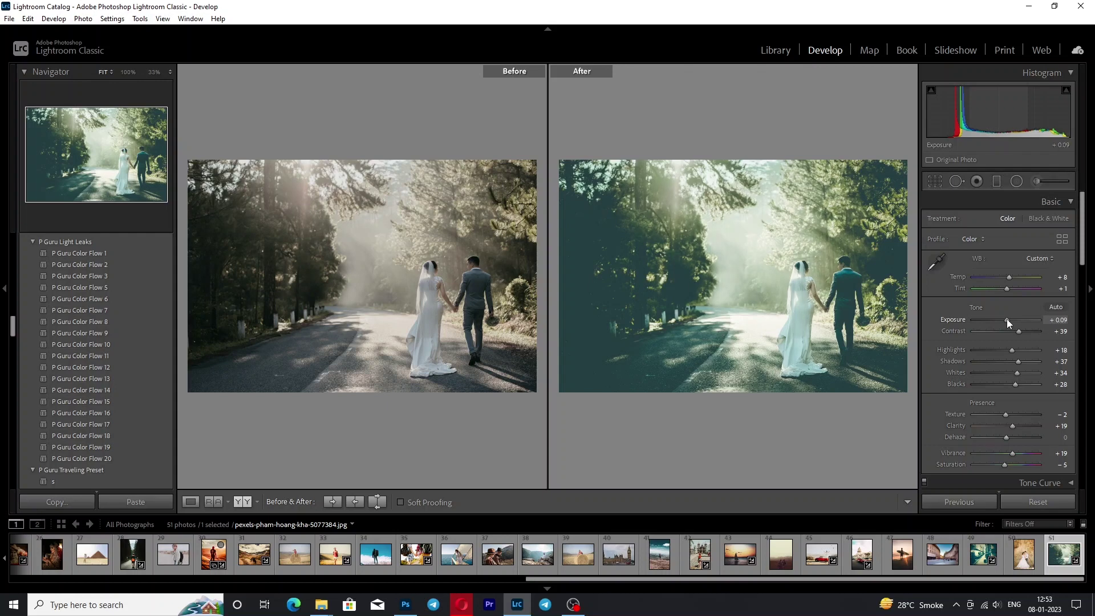
Apply Color Flow 10 with Exposure reset to 0.00, then try Color Flow 12 and 11.
{"action": "left_click", "coordinate": [79, 344]}
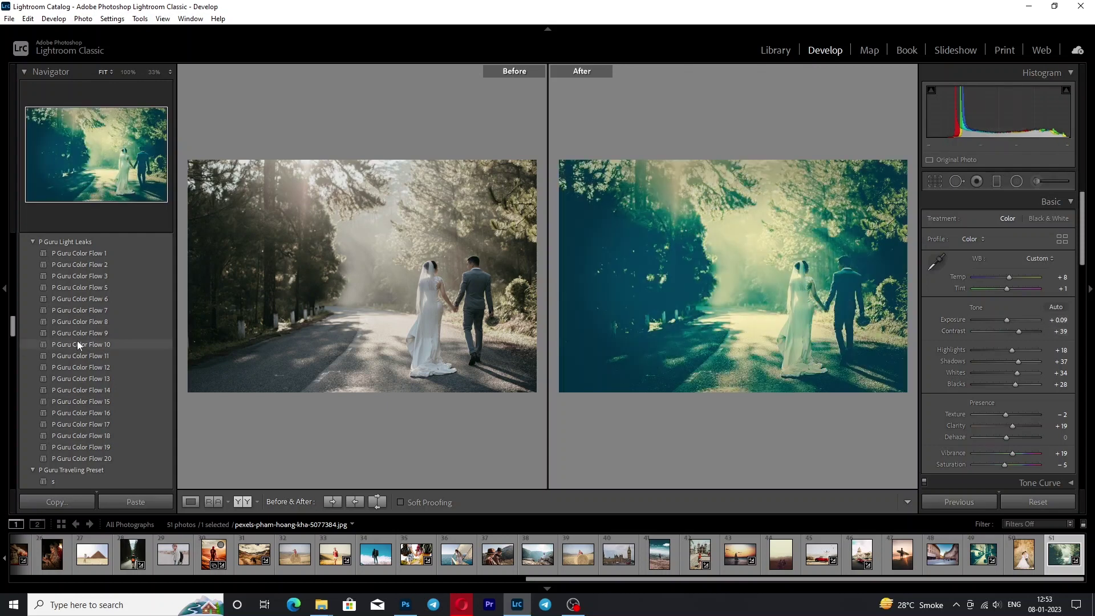
{"action": "left_click", "coordinate": [79, 344]}
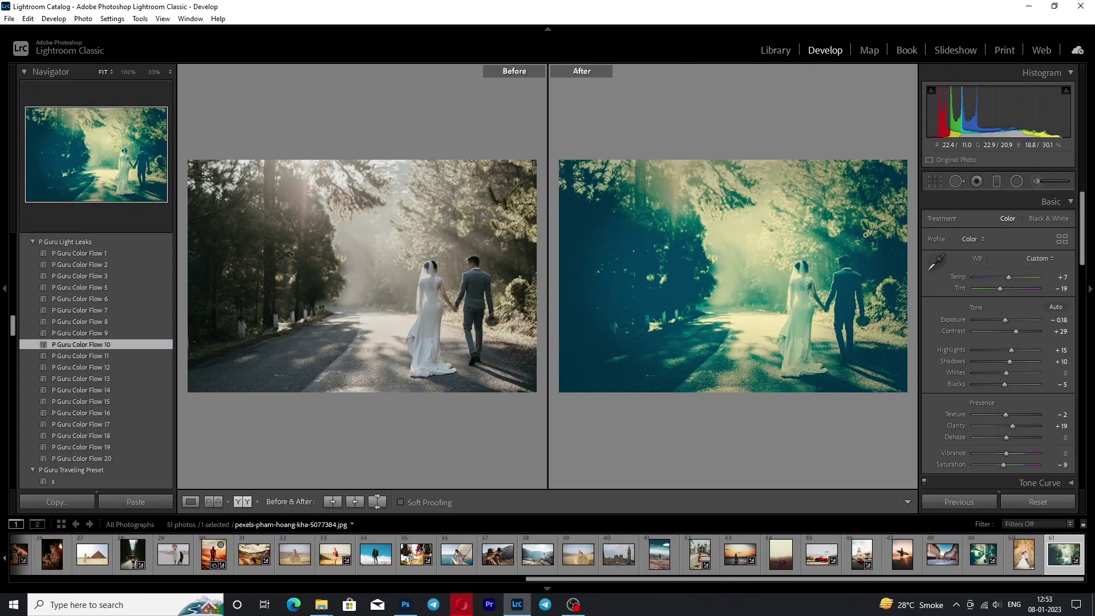
{"action": "double_click", "coordinate": [1006, 320]}
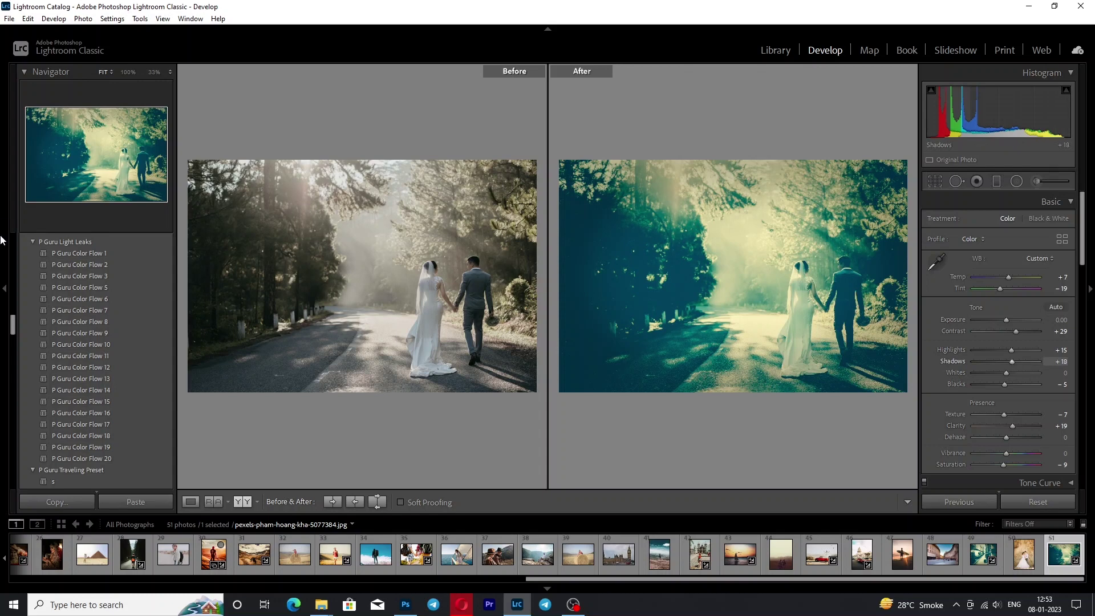
{"action": "left_click", "coordinate": [99, 368]}
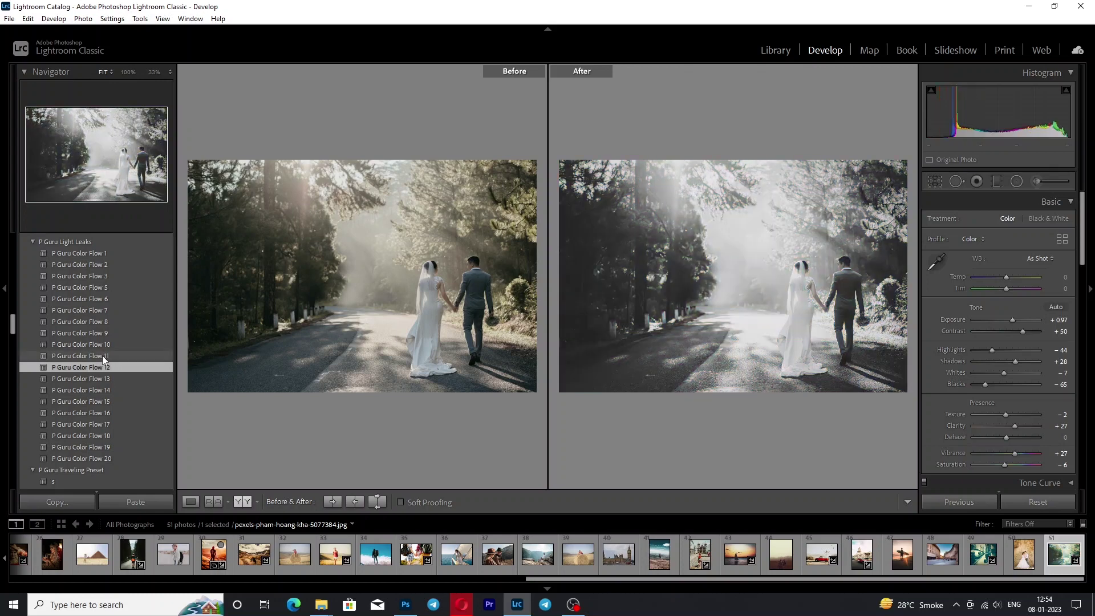
{"action": "left_click", "coordinate": [106, 358]}
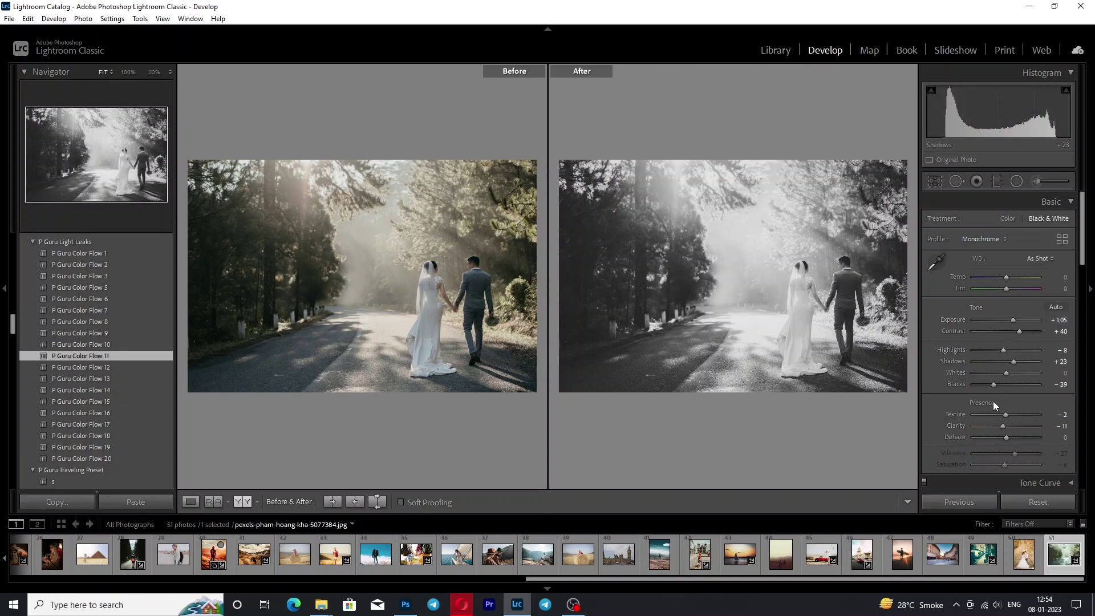
Lower the black-and-white Flow 11 look's Shadows to −42 and Highlights to −19, then reapply Color Flow 12.
{"action": "left_click_drag", "start_coordinate": [1012, 361], "coordinate": [990, 360]}
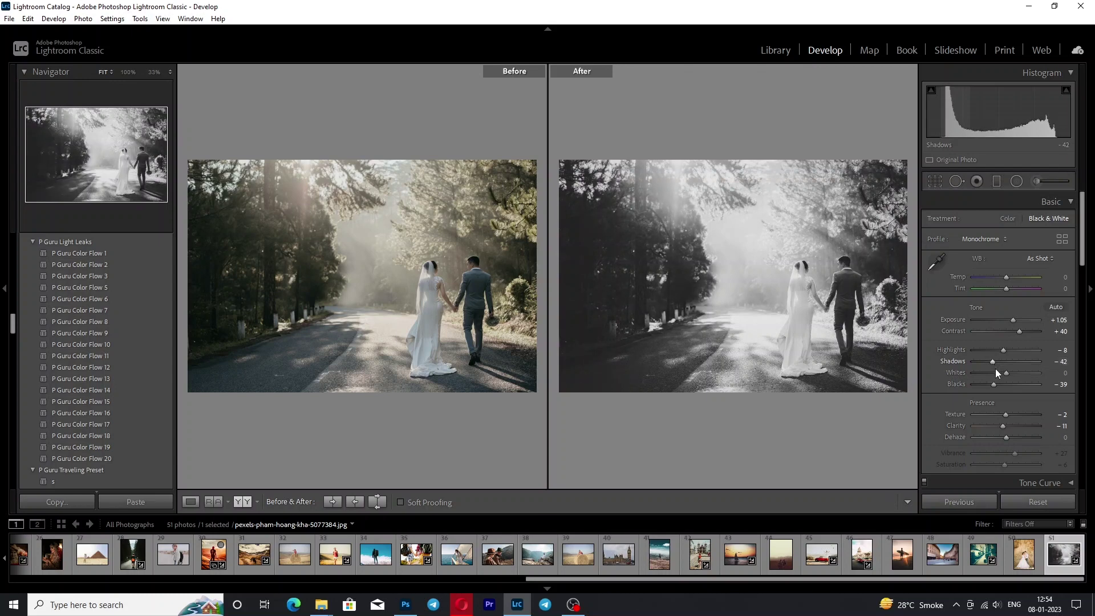
{"action": "left_click_drag", "start_coordinate": [1004, 350], "coordinate": [1011, 324]}
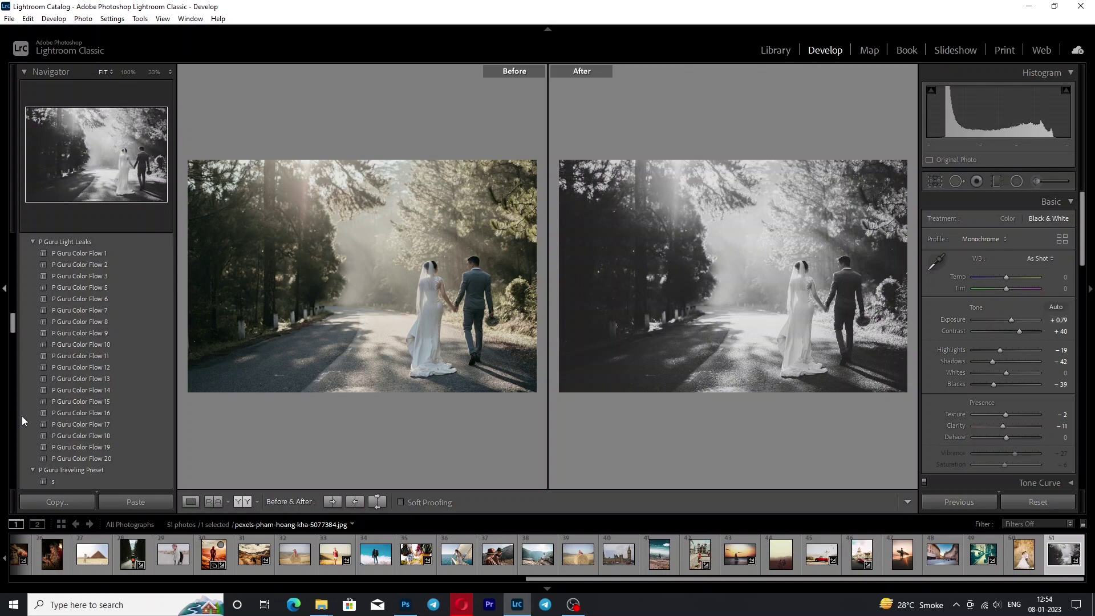
{"action": "left_click", "coordinate": [102, 368]}
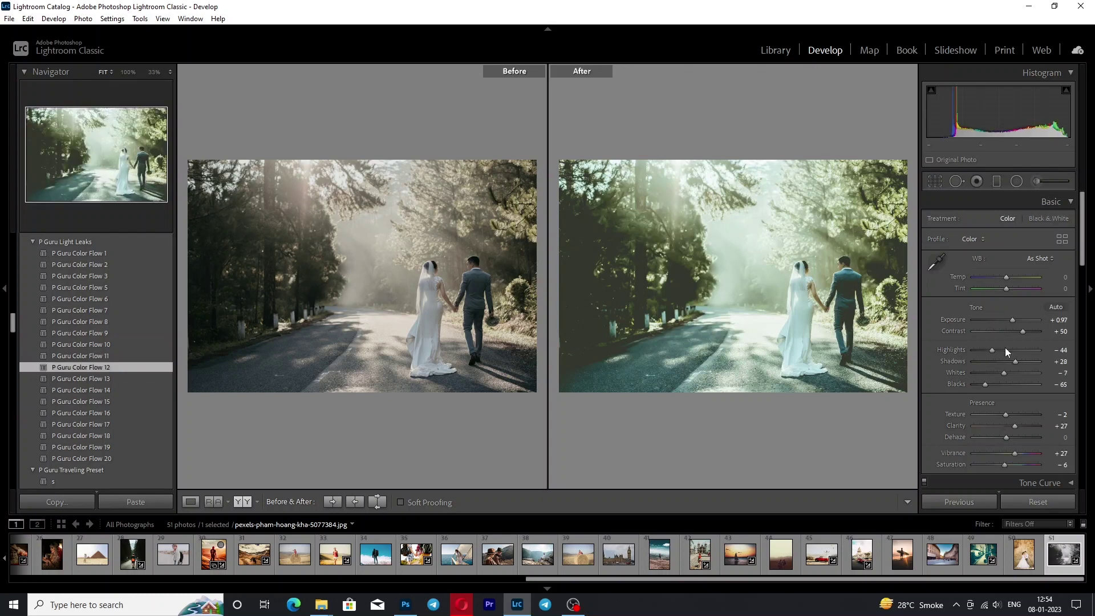
Set Flow 12's Exposure to +0.88, Texture to −7 and lift Shadows to +46.
{"action": "left_click_drag", "start_coordinate": [1013, 323], "coordinate": [1012, 323]}
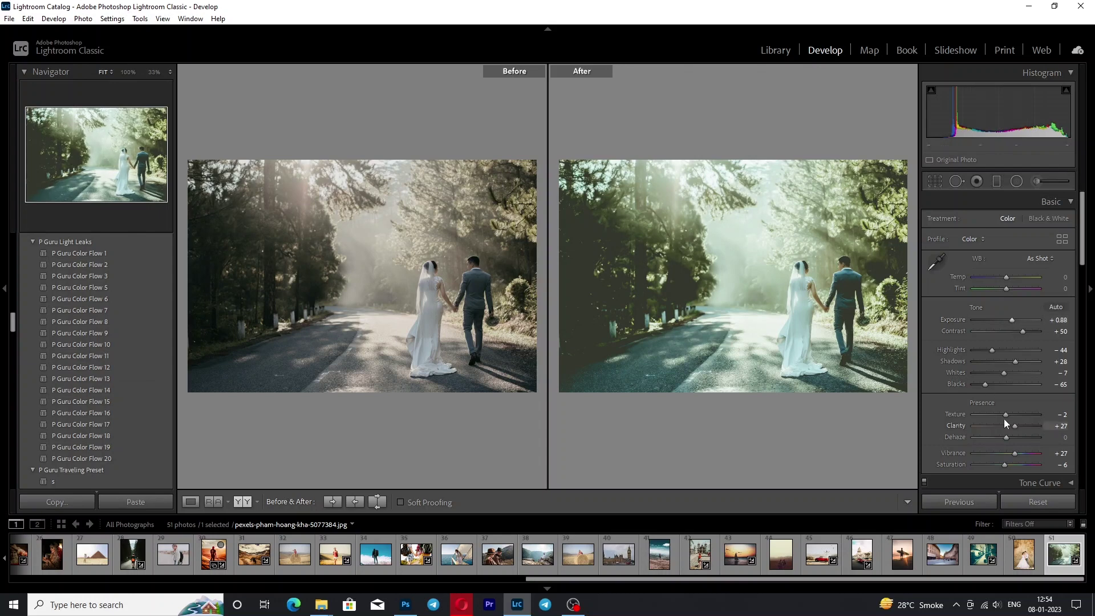
{"action": "left_click_drag", "start_coordinate": [1007, 415], "coordinate": [1004, 413]}
{"action": "left_click_drag", "start_coordinate": [1014, 361], "coordinate": [1015, 360]}
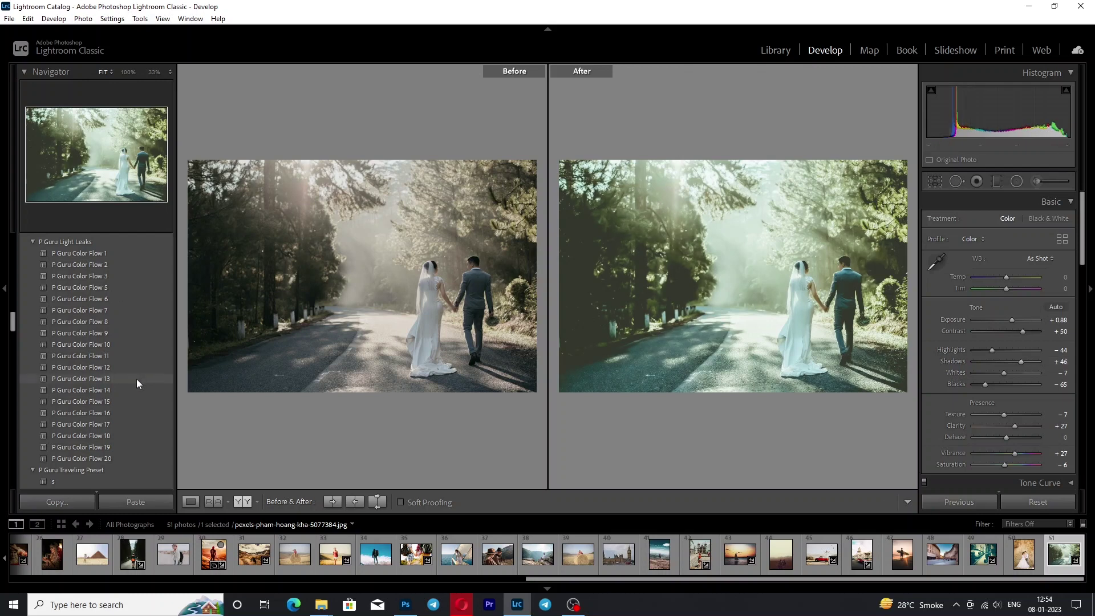
Apply Color Flow 13 and brighten its Exposure, then switch to Color Flow 14.
{"action": "left_click", "coordinate": [109, 379]}
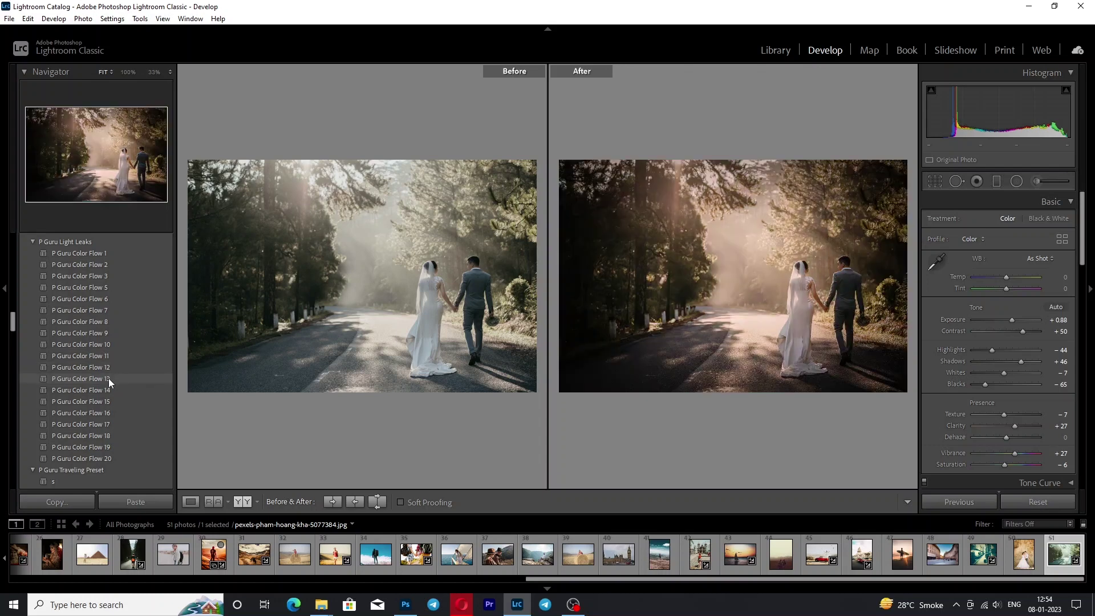
{"action": "left_click", "coordinate": [107, 378]}
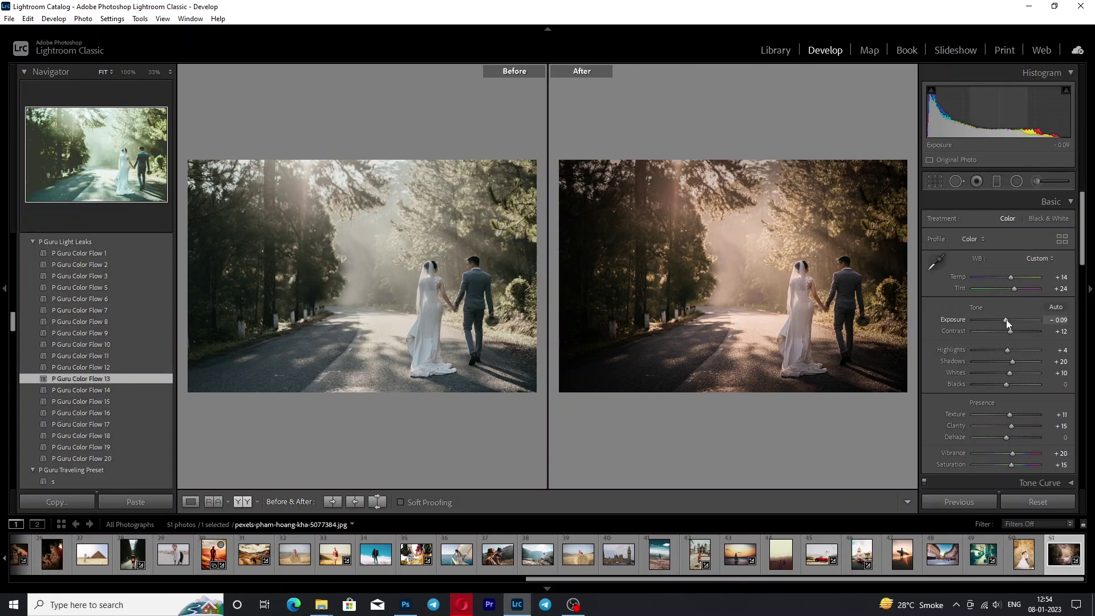
{"action": "left_click_drag", "start_coordinate": [1007, 324], "coordinate": [1008, 322]}
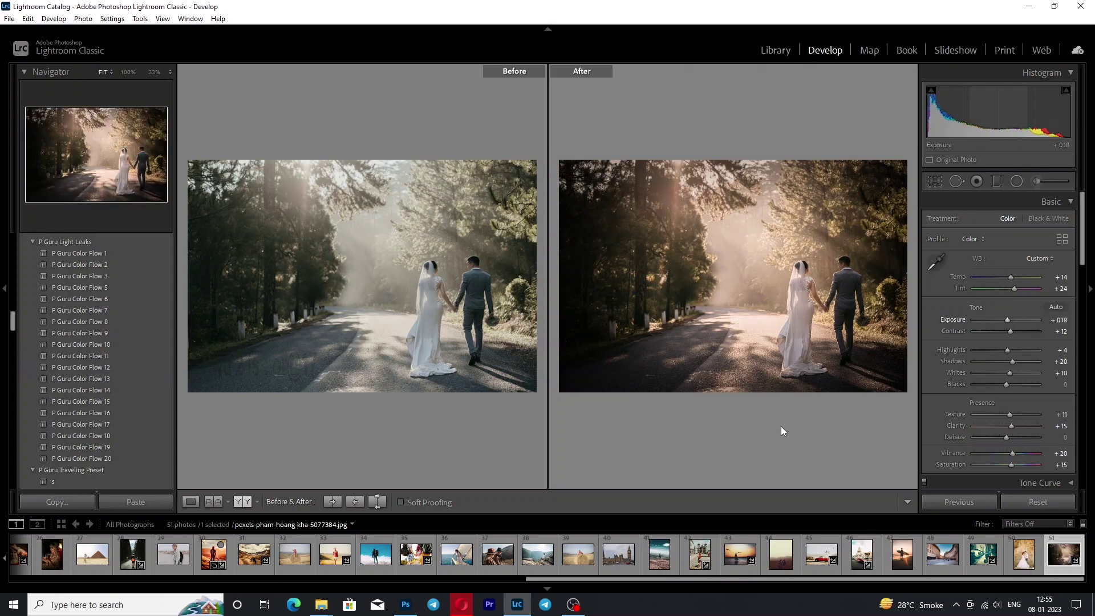
{"action": "left_click", "coordinate": [91, 390]}
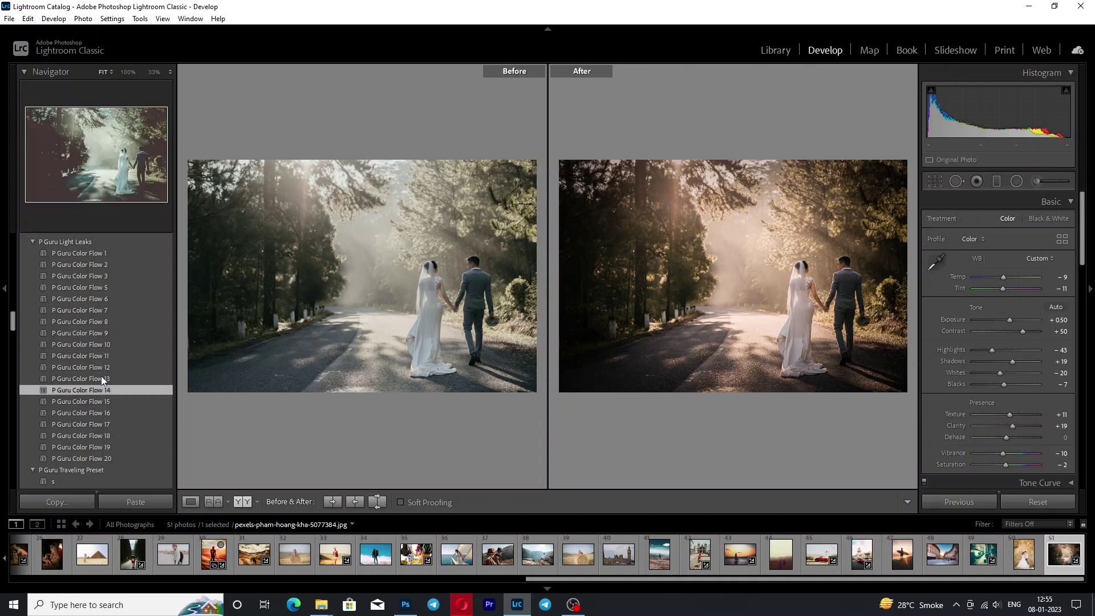
Set Flow 14's Exposure +0.61, Blacks −26 and Whites −16, then apply Color Flow 15.
{"action": "left_click", "coordinate": [104, 389]}
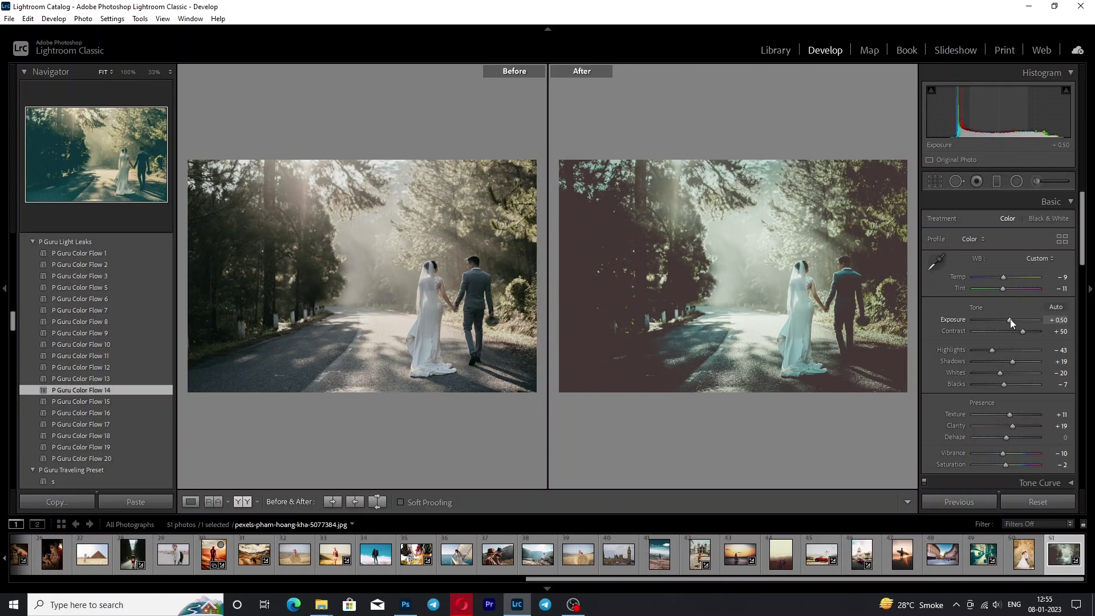
{"action": "left_click_drag", "start_coordinate": [1010, 322], "coordinate": [1011, 323]}
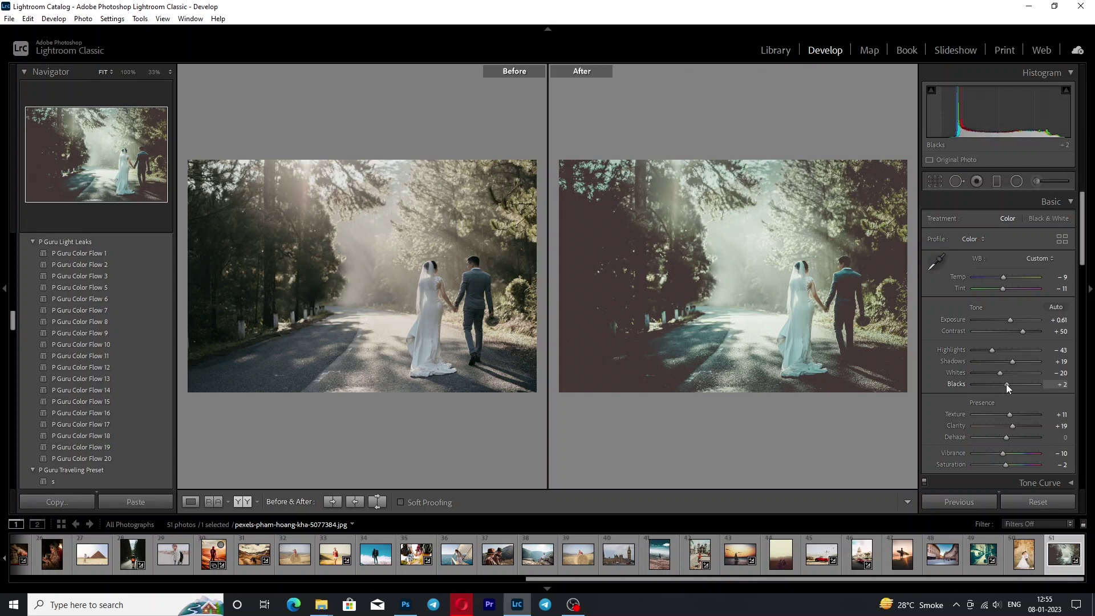
{"action": "left_click_drag", "start_coordinate": [1006, 384], "coordinate": [996, 385]}
{"action": "left_click_drag", "start_coordinate": [993, 371], "coordinate": [1002, 371]}
{"action": "left_click", "coordinate": [88, 379]}
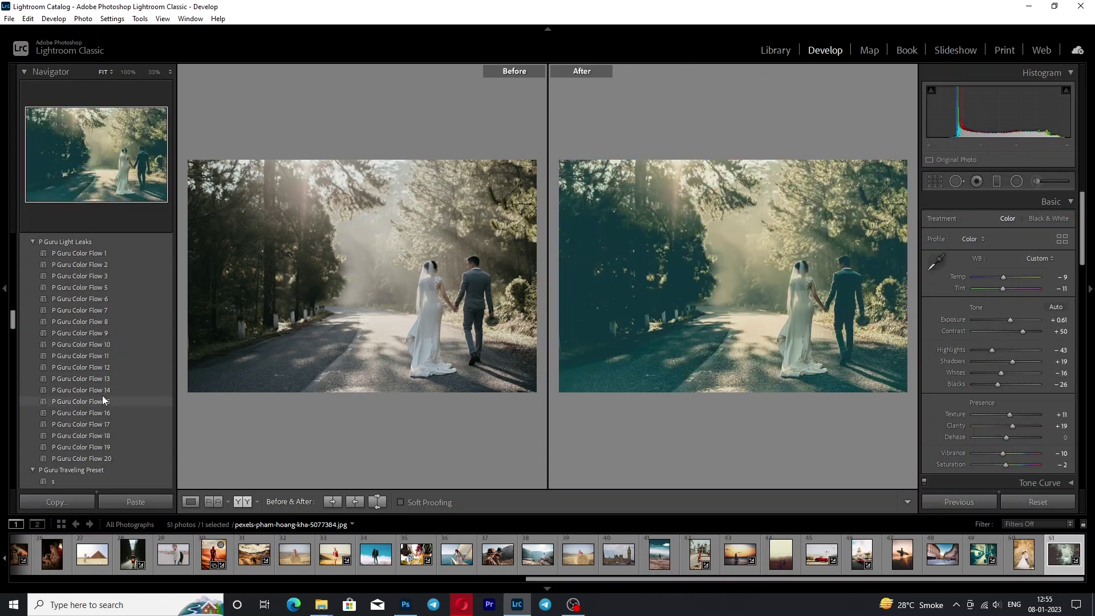
{"action": "left_click", "coordinate": [103, 399]}
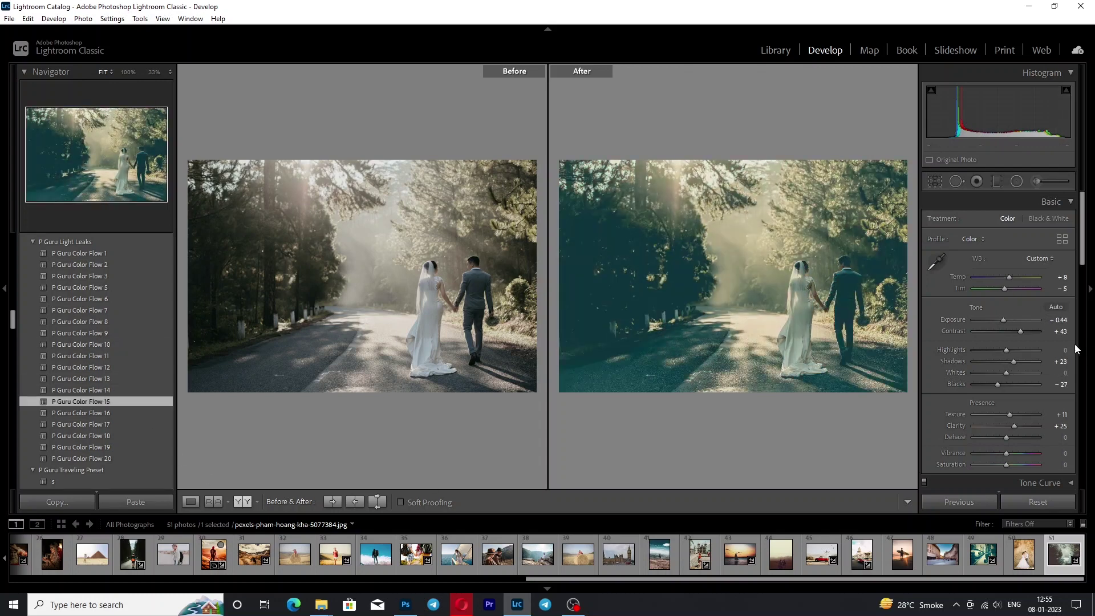
Reset Flow 15's Exposure to zero, deepen Blacks, reduce Shadows, then apply Color Flow 17.
{"action": "left_click_drag", "start_coordinate": [1003, 319], "coordinate": [1007, 320]}
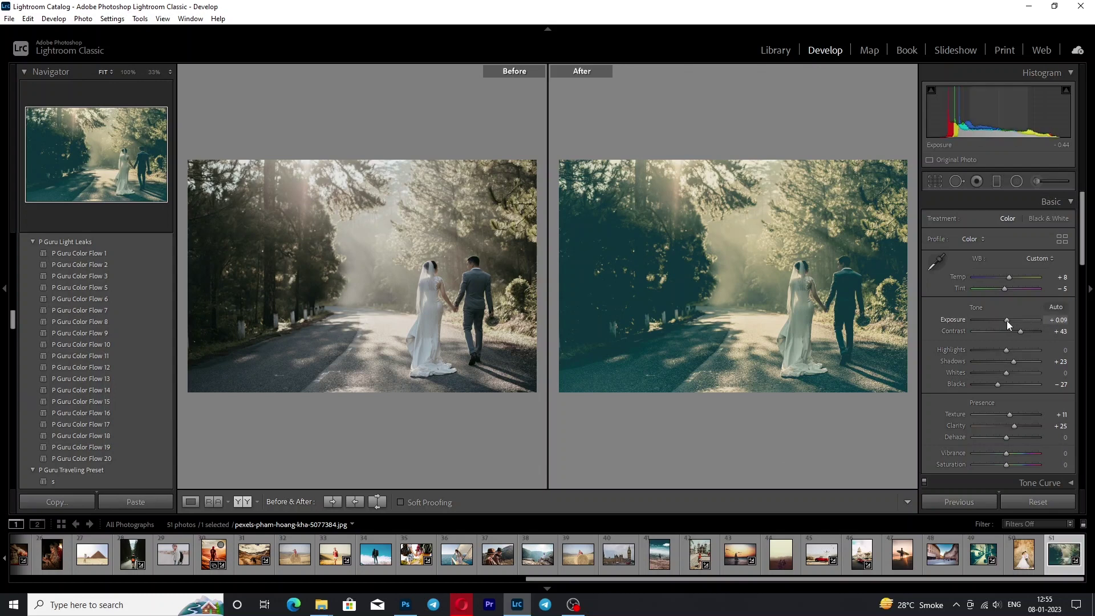
{"action": "double_click", "coordinate": [1007, 323]}
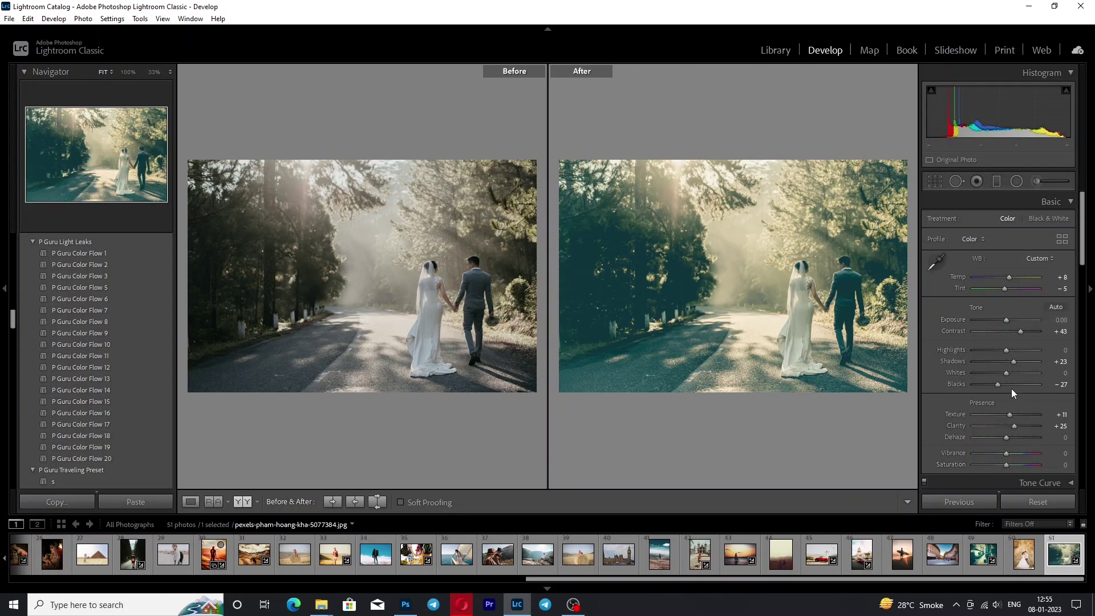
{"action": "left_click_drag", "start_coordinate": [997, 384], "coordinate": [997, 385]}
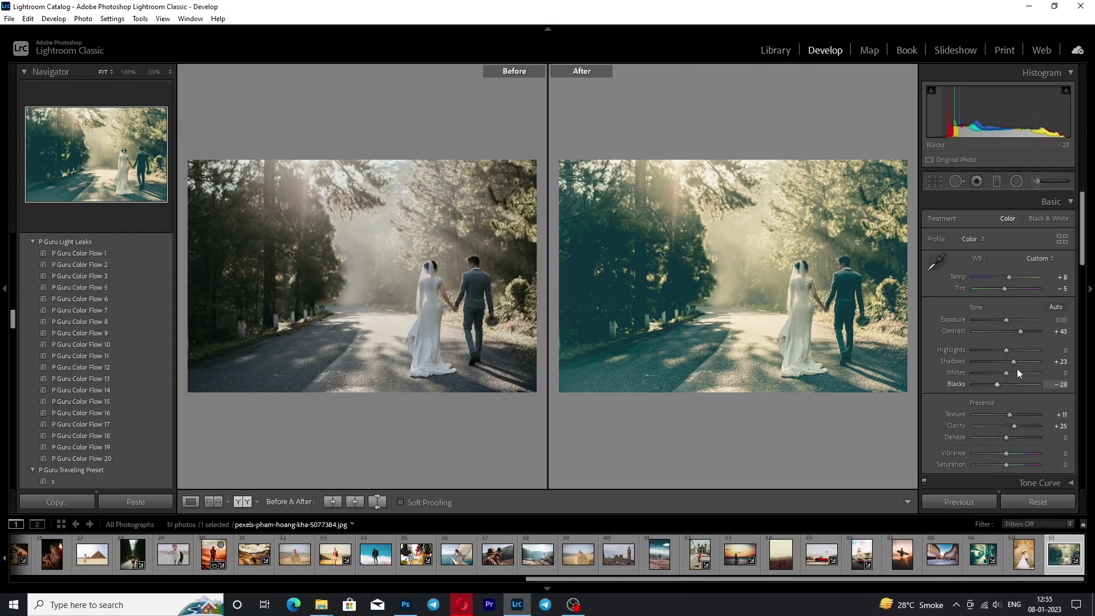
{"action": "left_click_drag", "start_coordinate": [1019, 361], "coordinate": [1011, 363]}
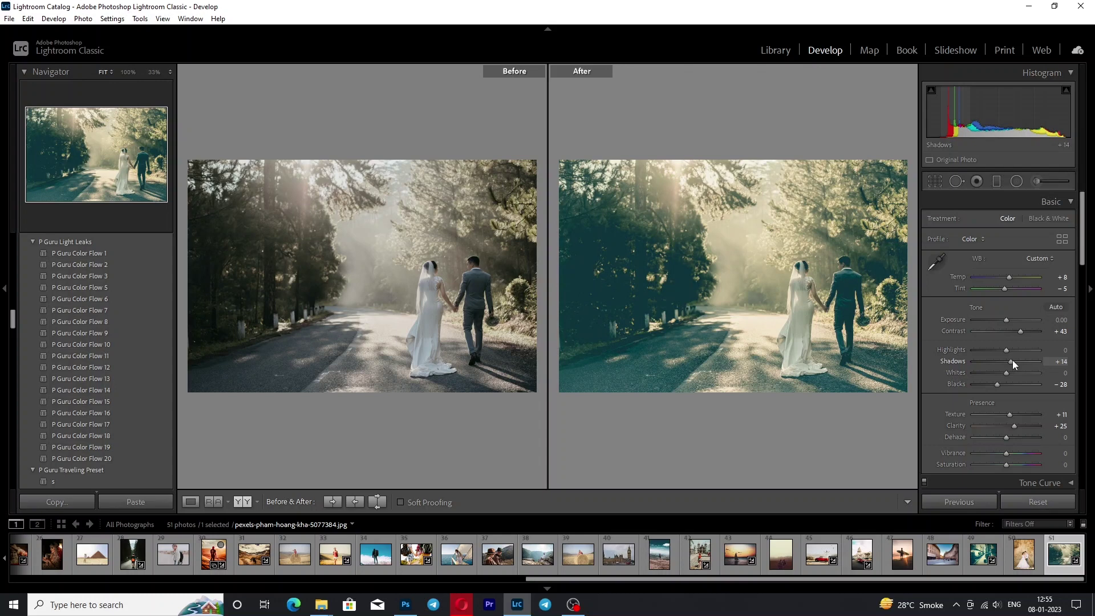
{"action": "left_click", "coordinate": [70, 424]}
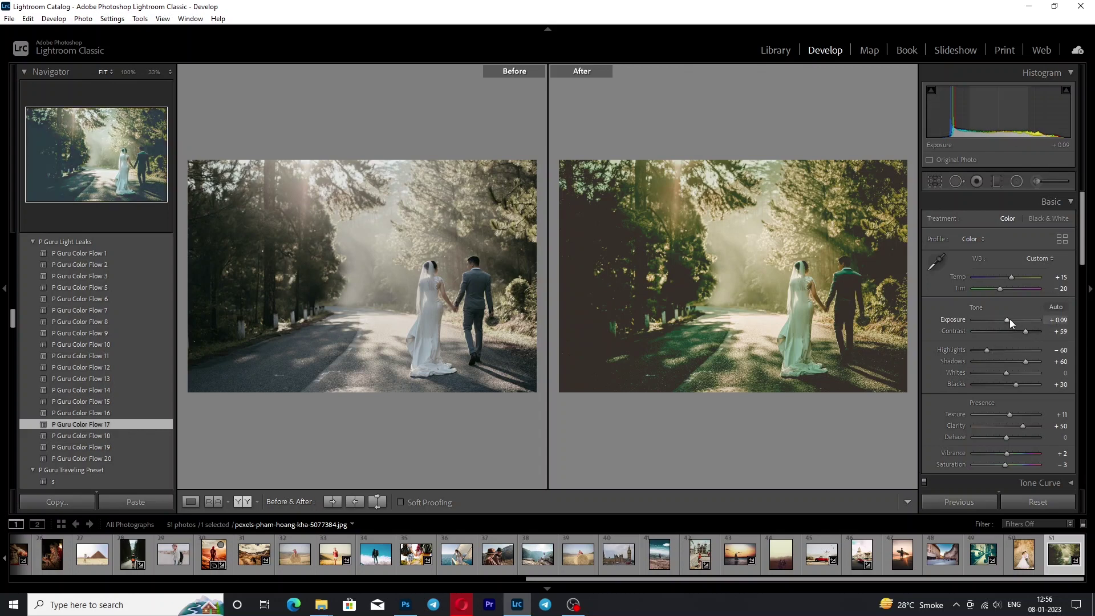
Try Exposure at +0.26 on the Color Flow 17 grade, then undo it back to +0.09.
{"action": "left_click_drag", "start_coordinate": [1007, 320], "coordinate": [1009, 321]}
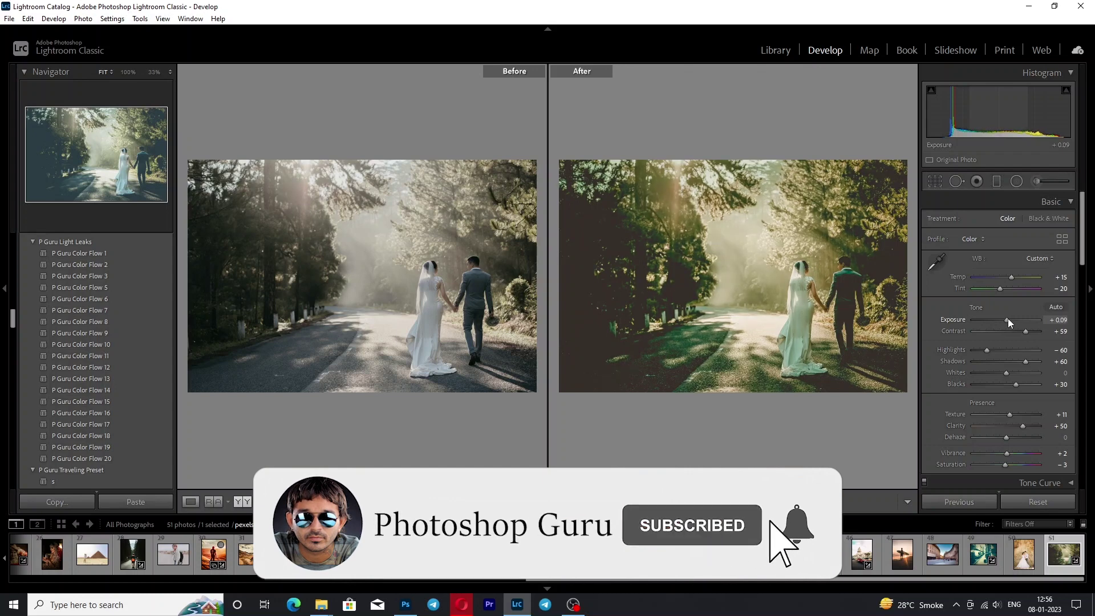
{"action": "key", "text": "ctrl+z"}
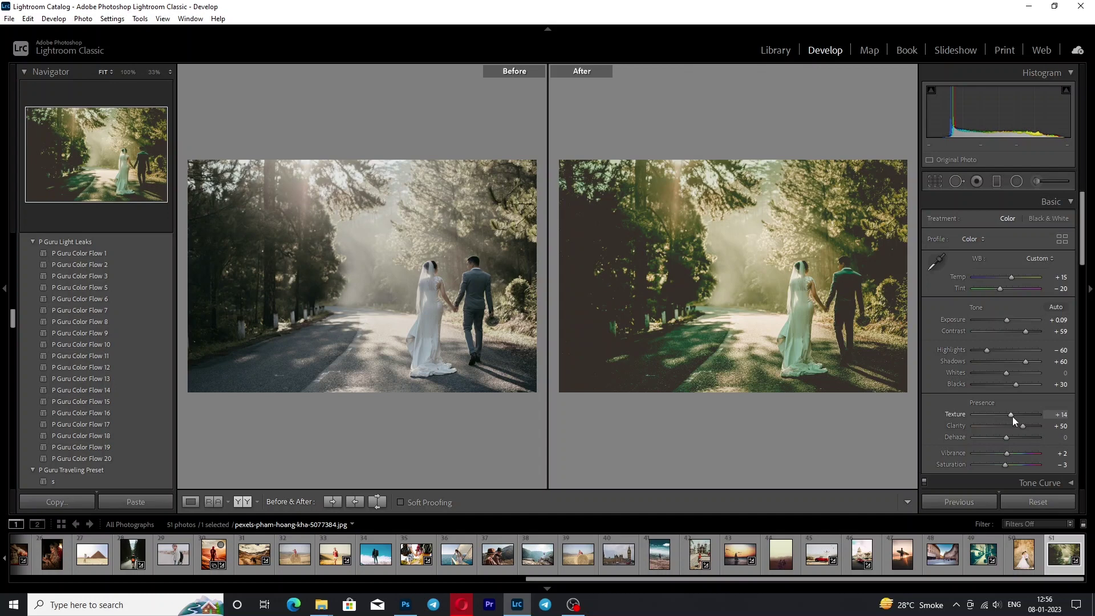
{"action": "scroll", "coordinate": [1021, 451], "scroll_direction": "down", "scroll_amount": 2}
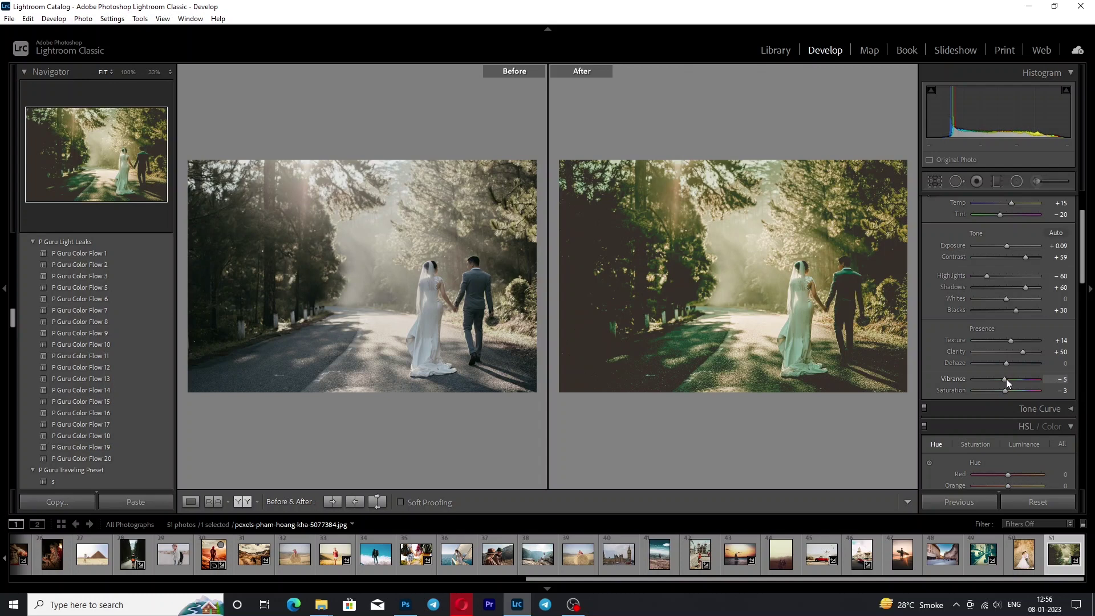
Apply P Guru Color Flow 19, reset its Exposure to zero, then switch to Color Flow 20.
{"action": "left_click", "coordinate": [97, 444]}
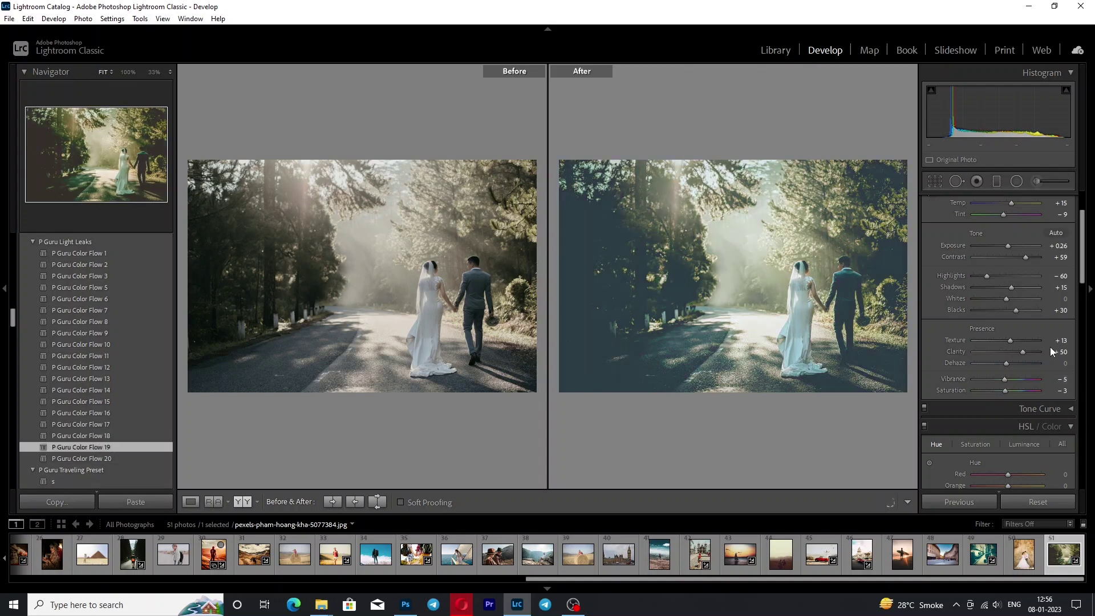
{"action": "scroll", "coordinate": [1072, 270], "scroll_direction": "up", "scroll_amount": 3}
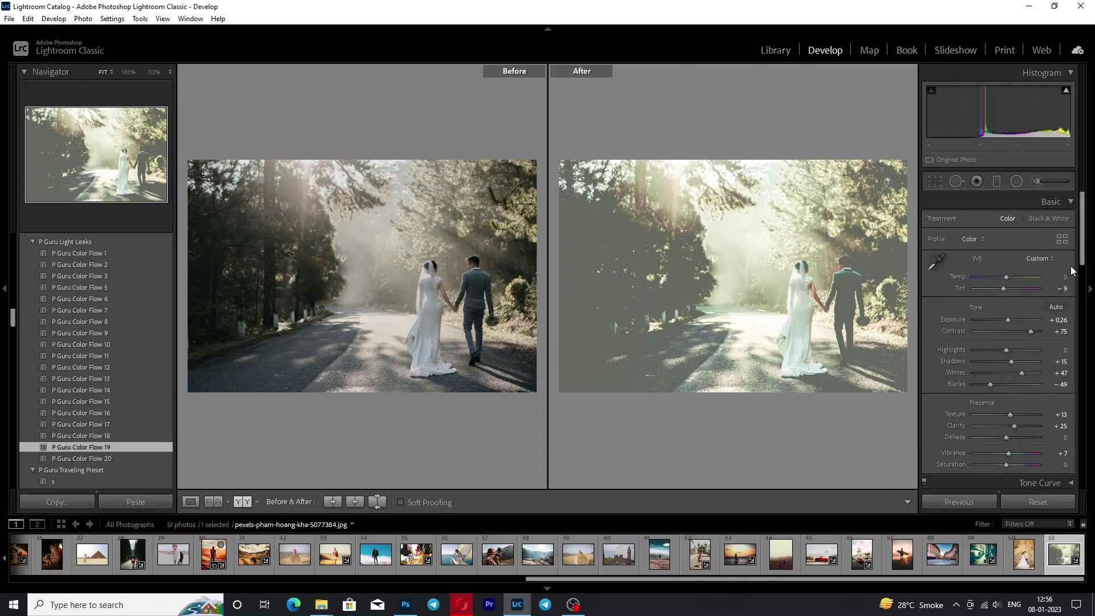
{"action": "double_click", "coordinate": [1007, 322]}
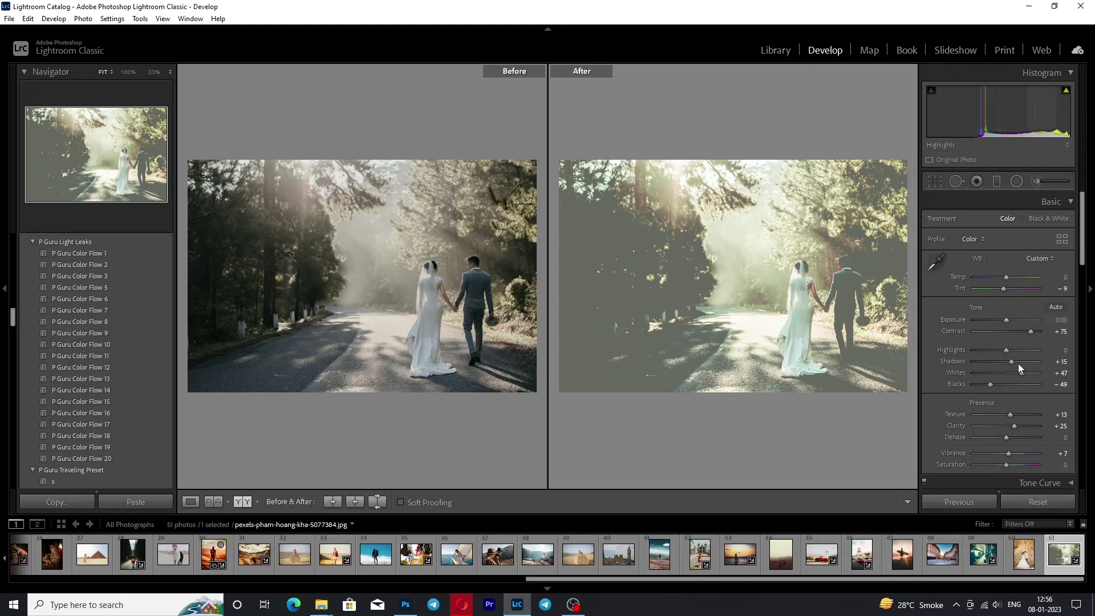
{"action": "left_click", "coordinate": [84, 458]}
{"action": "left_click", "coordinate": [84, 458]}
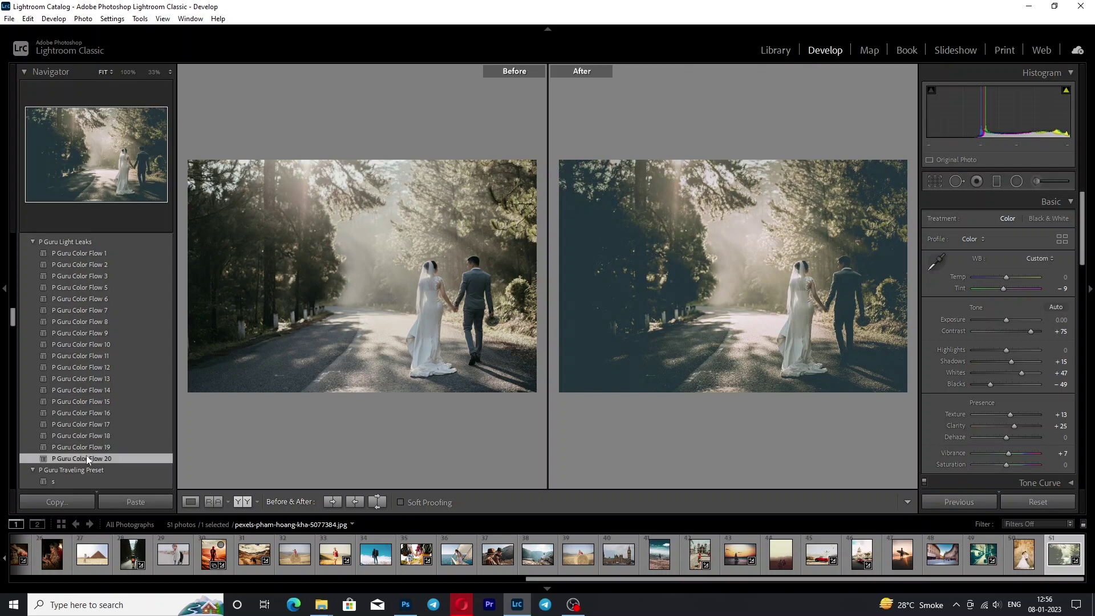
Reset Exposure, raise it to +0.26, then reapply the P Guru Color Flow 20 preset.
{"action": "double_click", "coordinate": [1006, 323]}
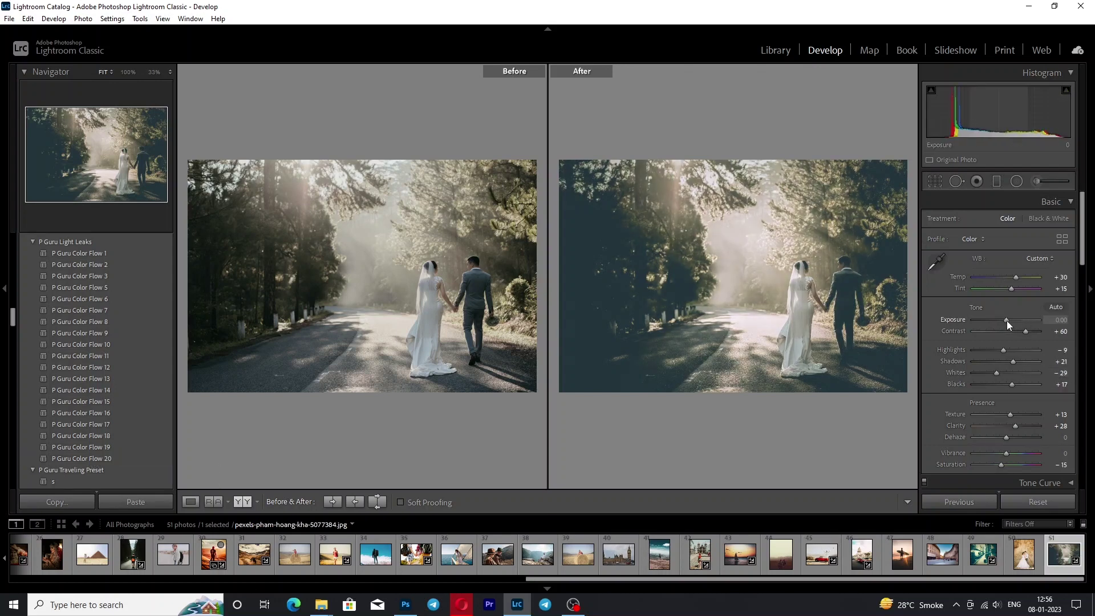
{"action": "left_click_drag", "start_coordinate": [1006, 323], "coordinate": [1008, 323]}
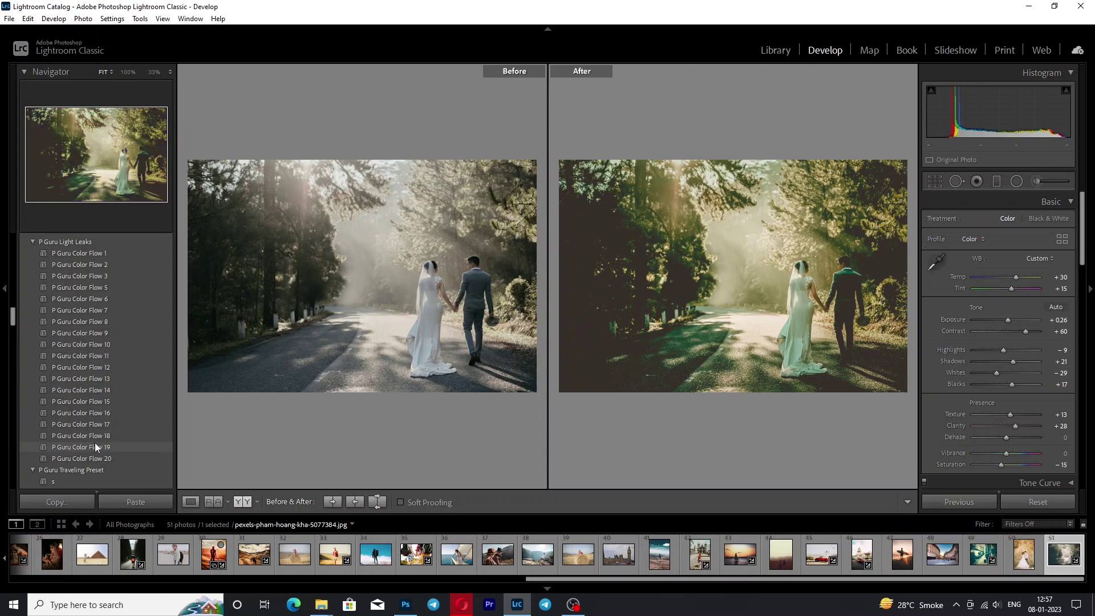
{"action": "left_click", "coordinate": [99, 457]}
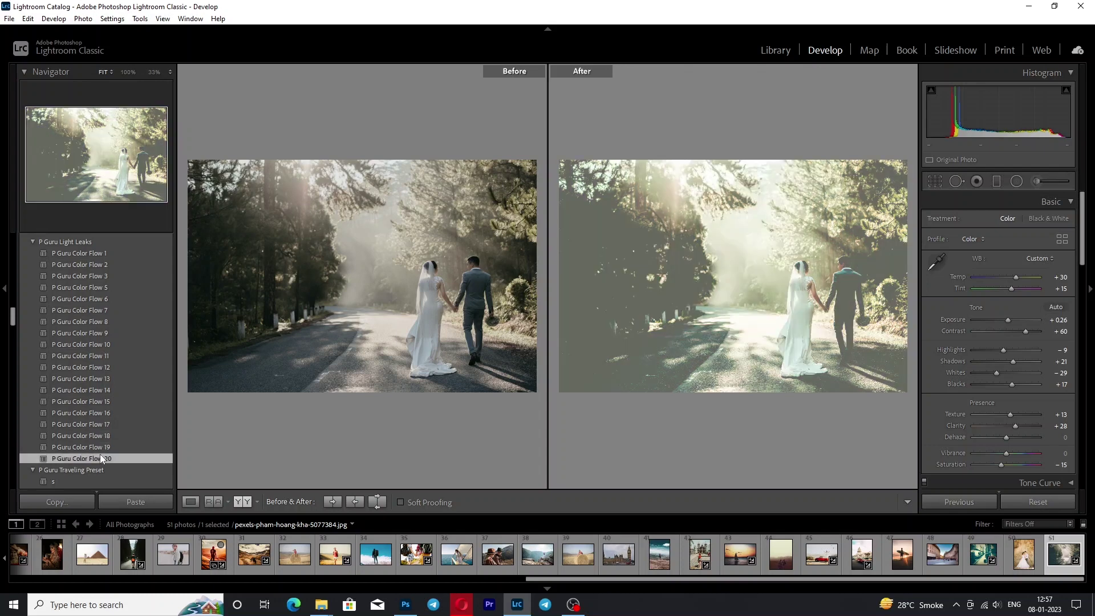